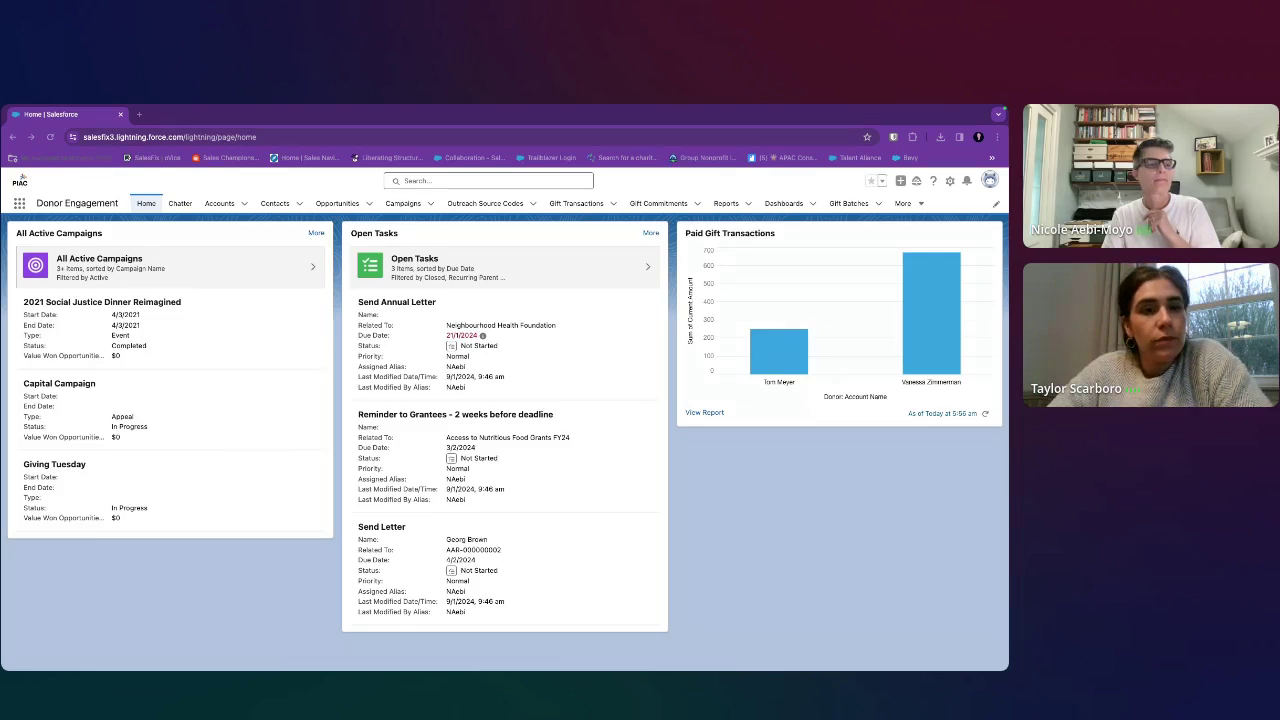
# Open the account of the first contact in My Contacts and review its donor giving summary and recent activity
pyautogui.click(273, 205)
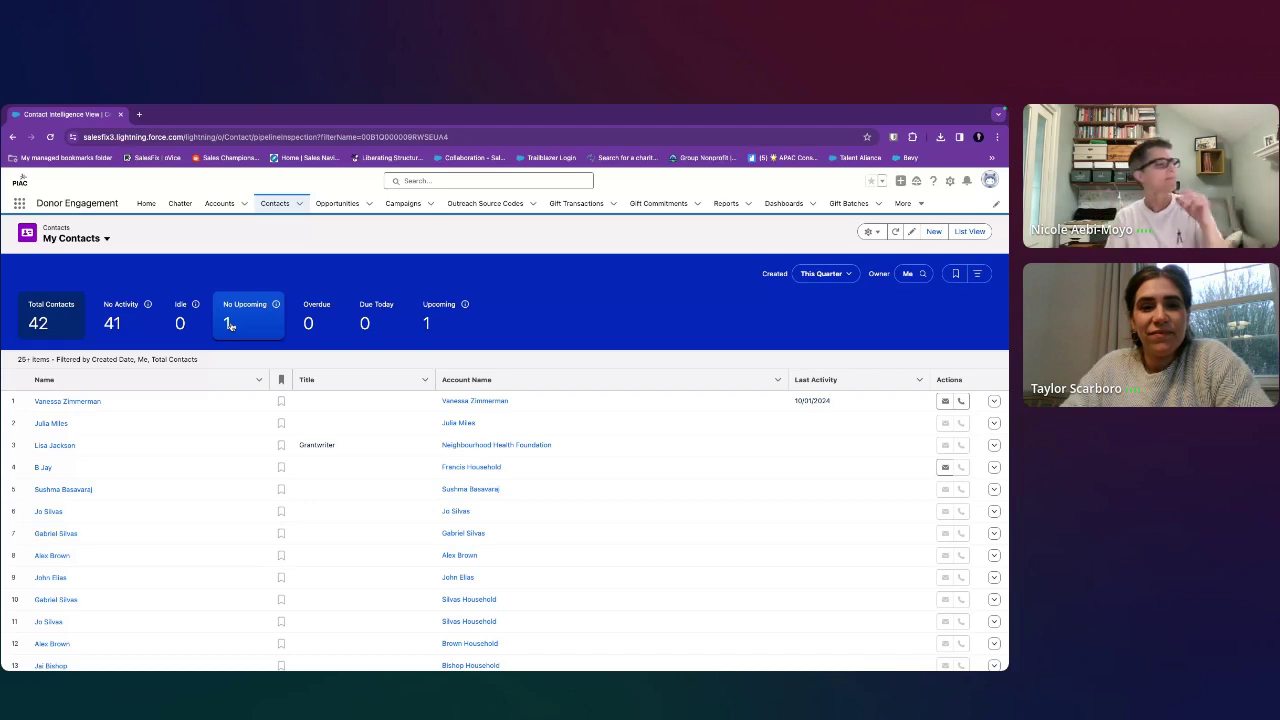
pyautogui.click(77, 403)
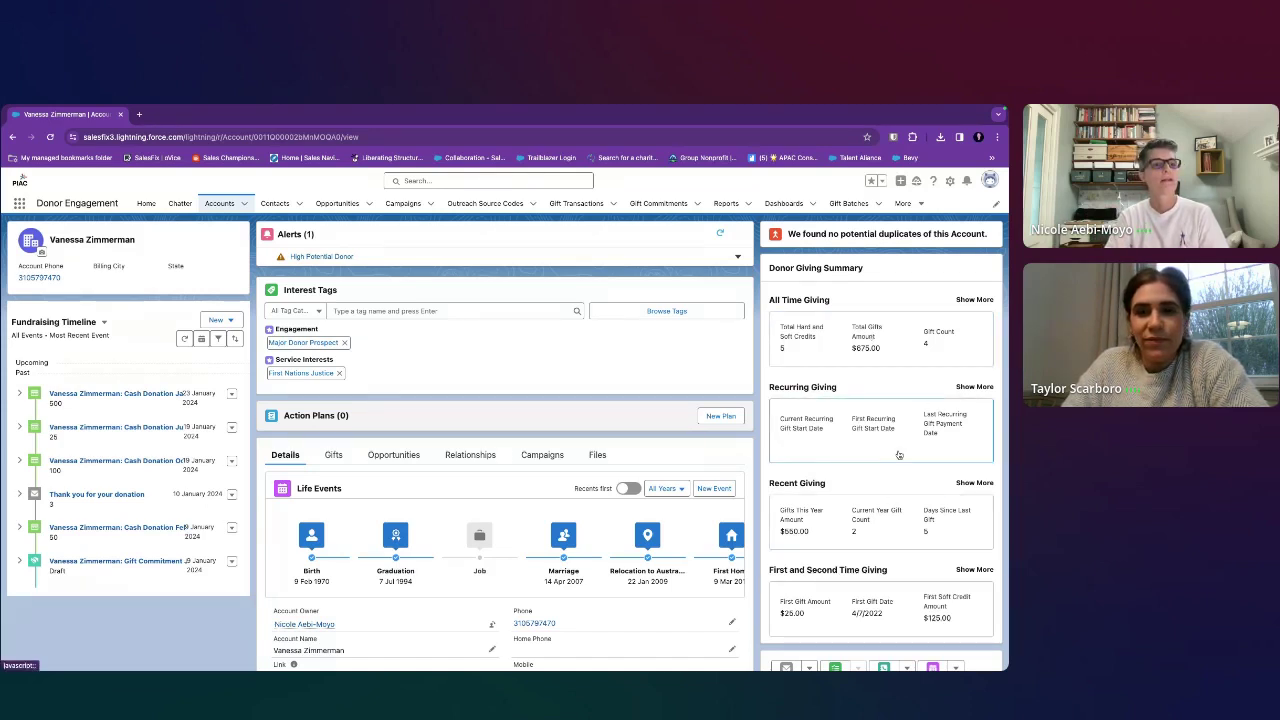
pyautogui.scroll(-1, 870, 410)
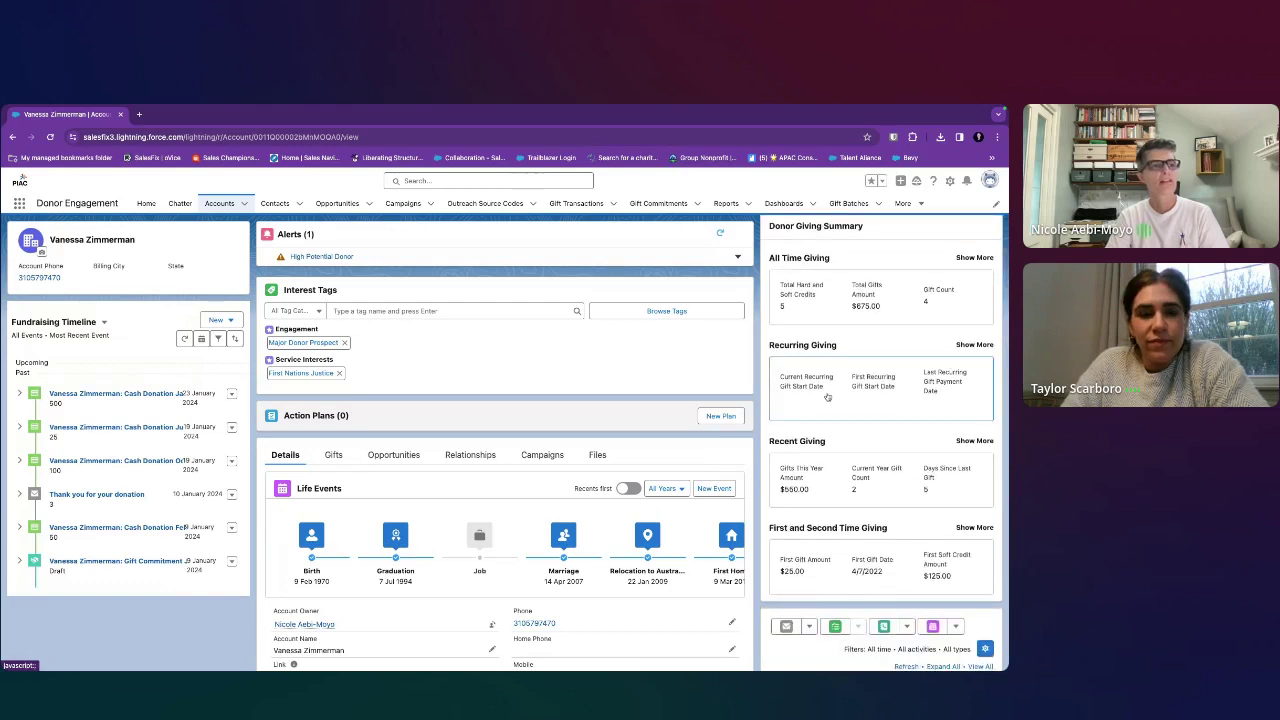
pyautogui.scroll(-1, 840, 430)
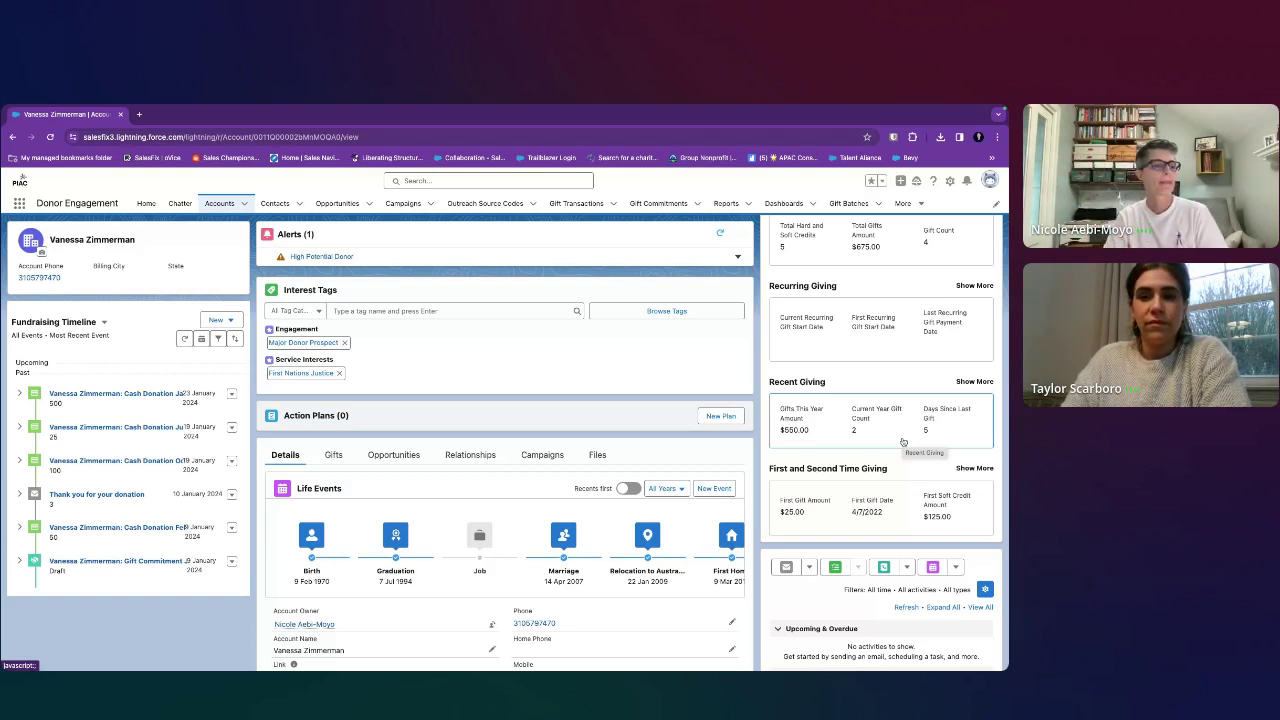
pyautogui.scroll(-2, 902, 441)
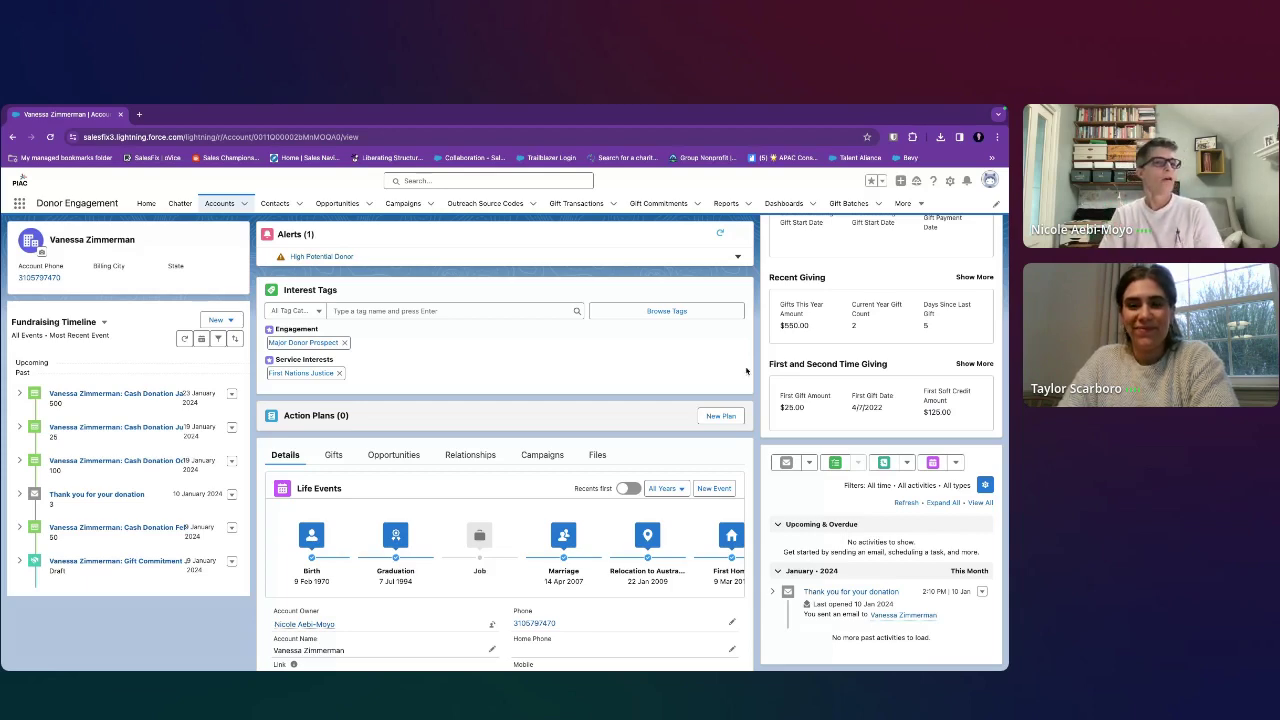
pyautogui.scroll(1, 667, 420)
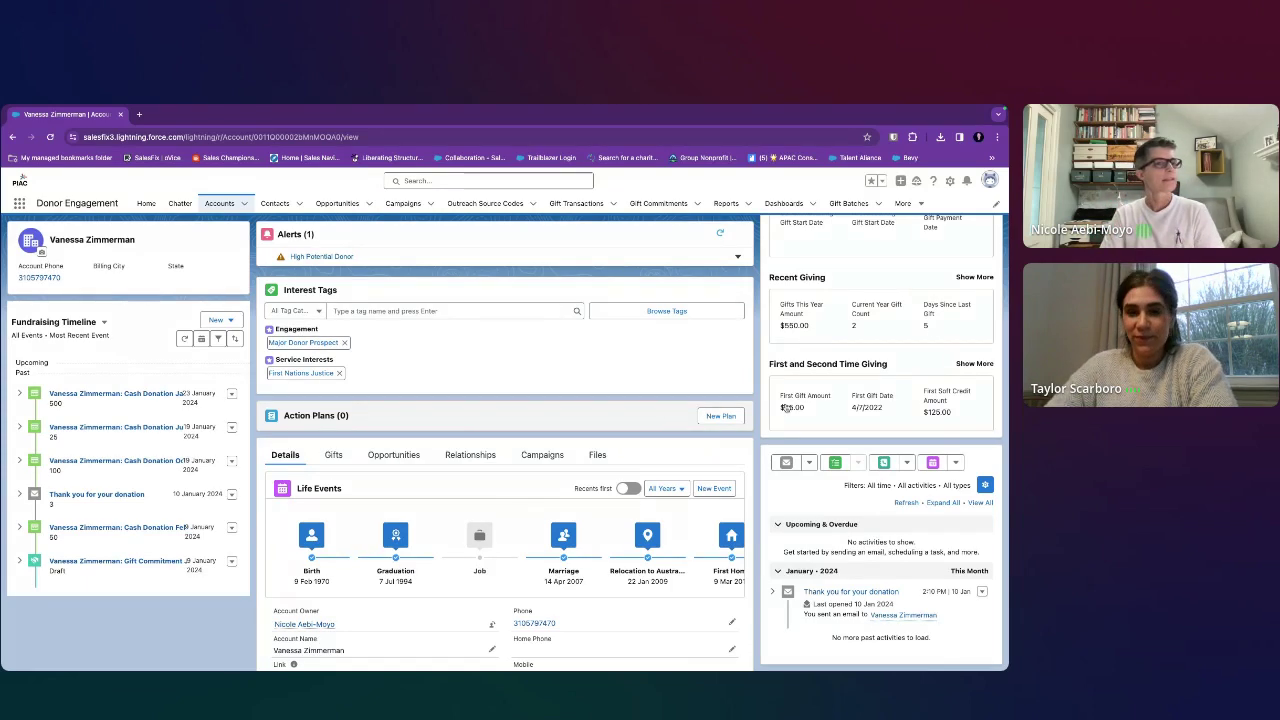
# Examine the donor's Marriage life event and the contact preferences, donor level and additional information in the account details
pyautogui.scroll(-3, 571, 402)
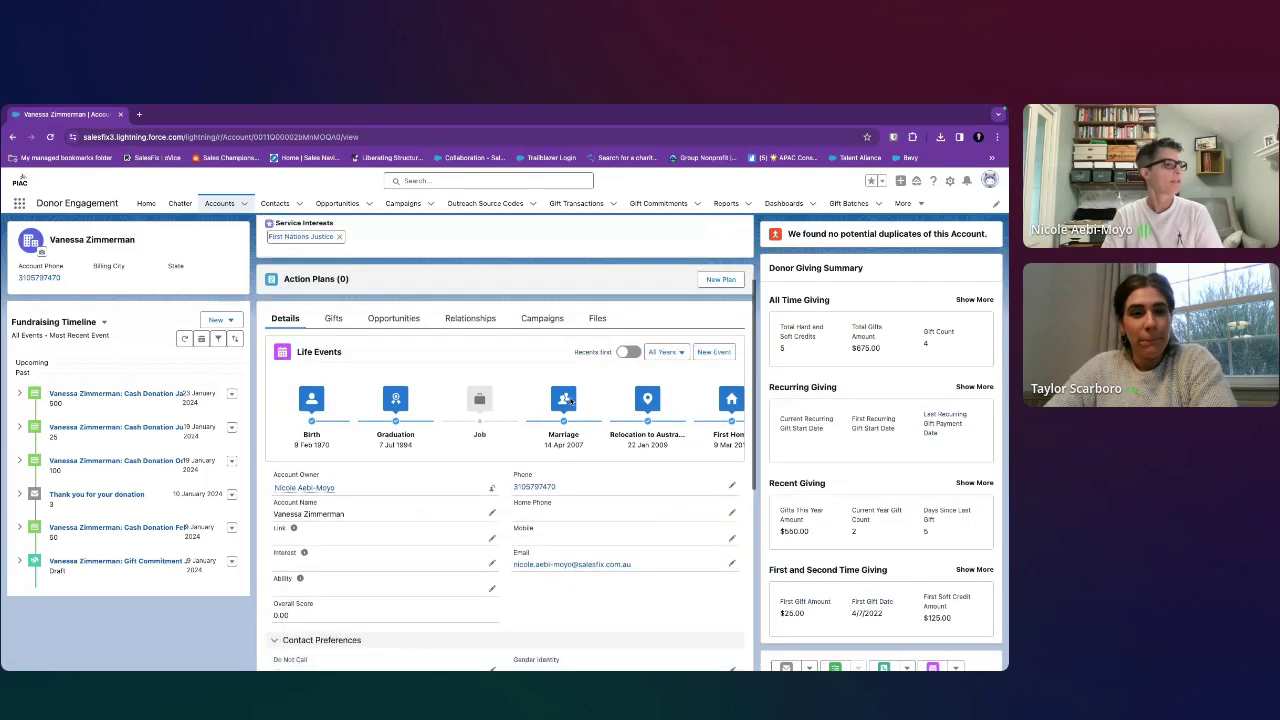
pyautogui.scroll(-3, 450, 487)
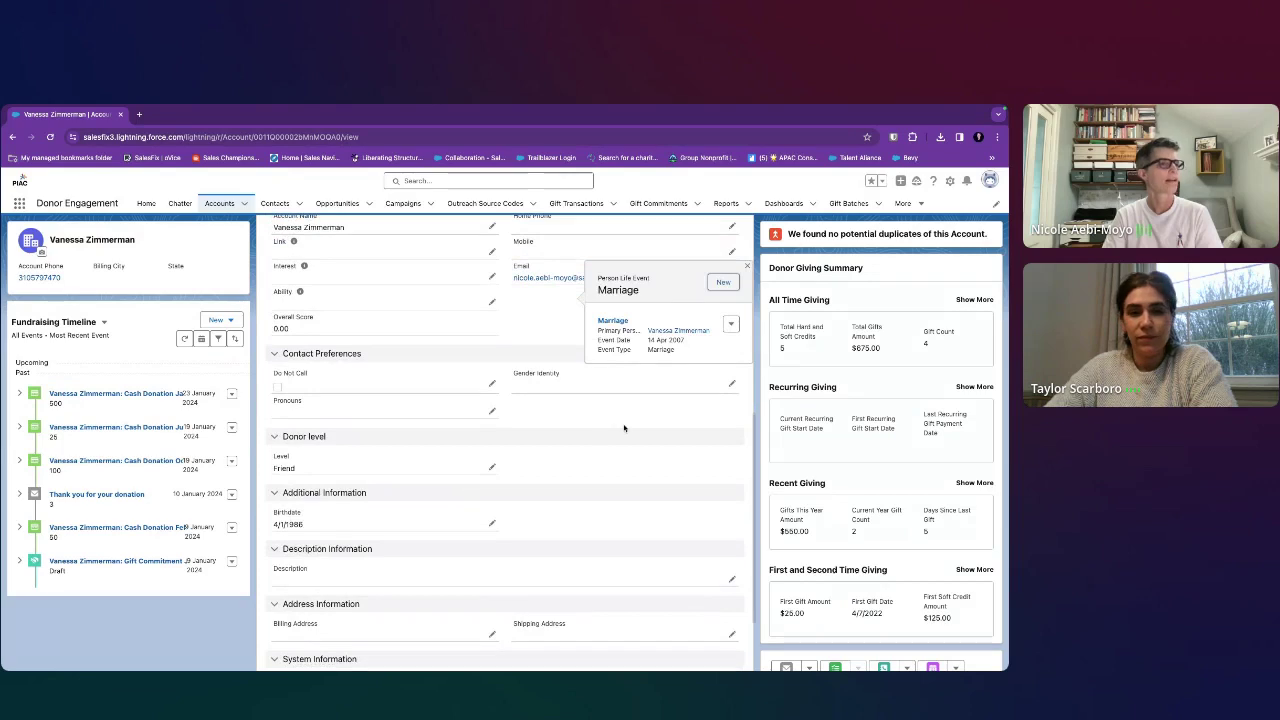
pyautogui.click(572, 439)
pyautogui.click(572, 439)
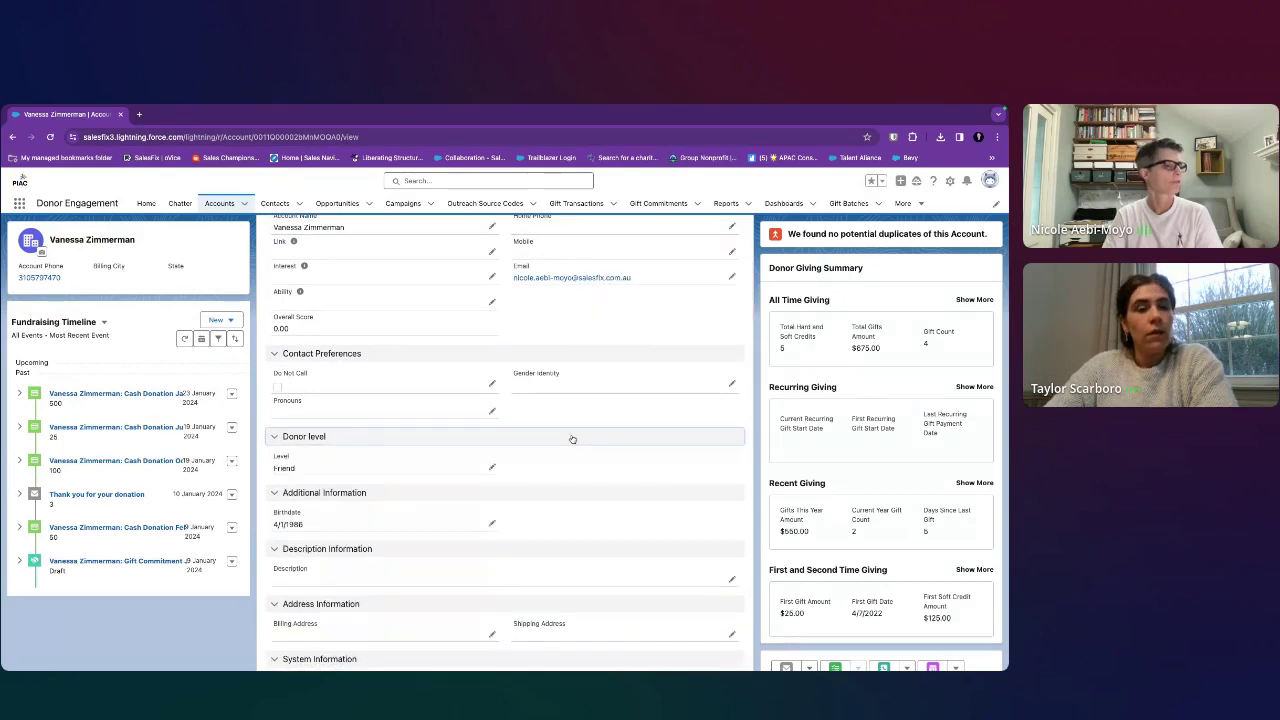
pyautogui.scroll(-1, 574, 483)
pyautogui.scroll(3, 576, 483)
pyautogui.scroll(3, 576, 483)
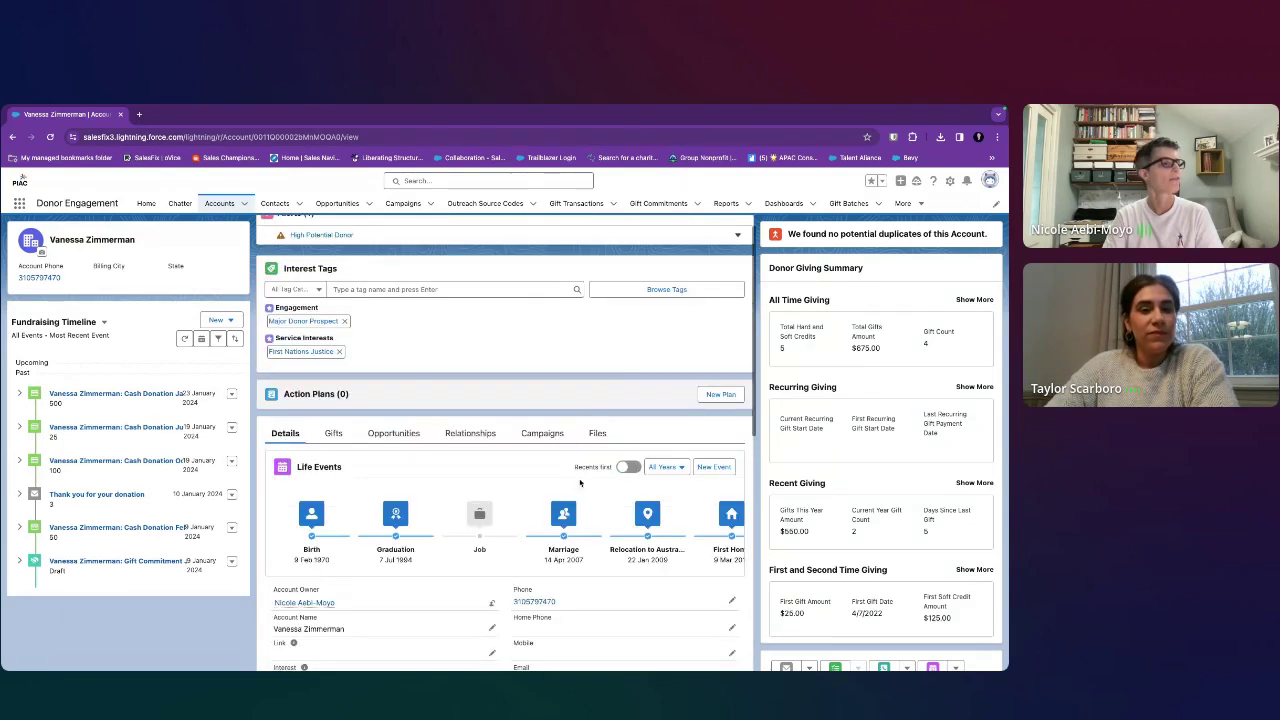
pyautogui.scroll(-5, 360, 470)
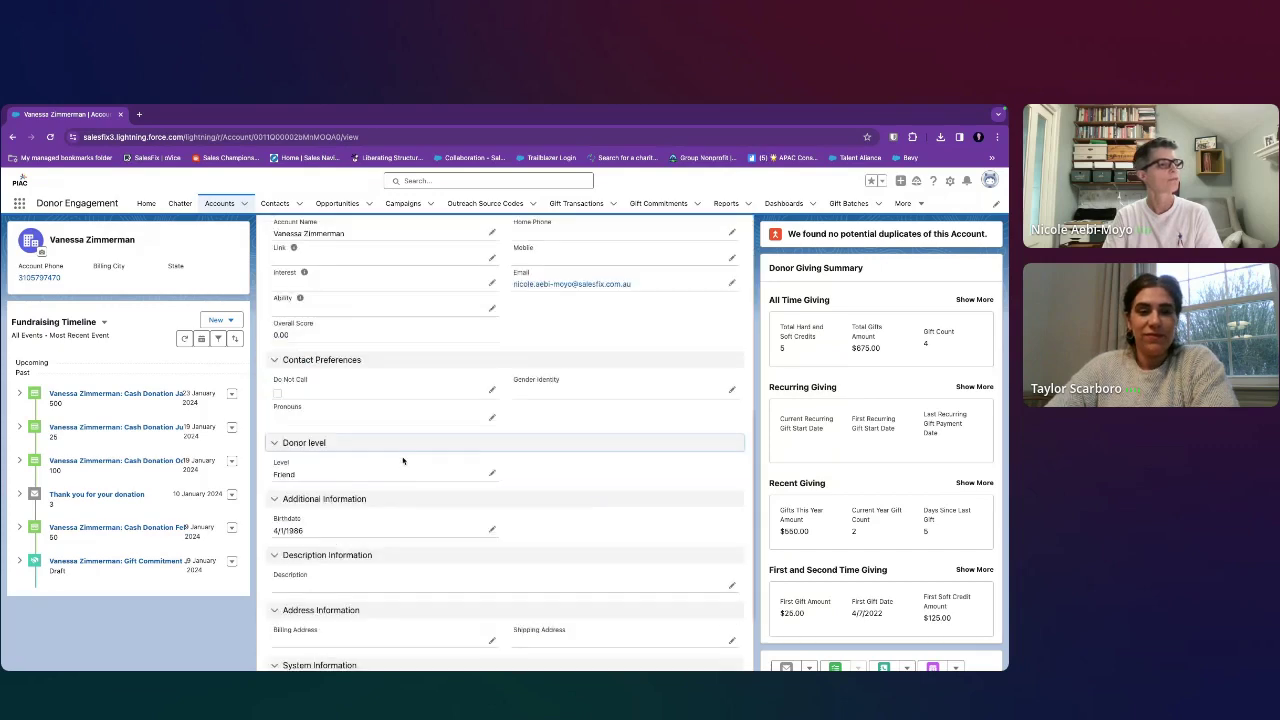
pyautogui.scroll(5, 360, 470)
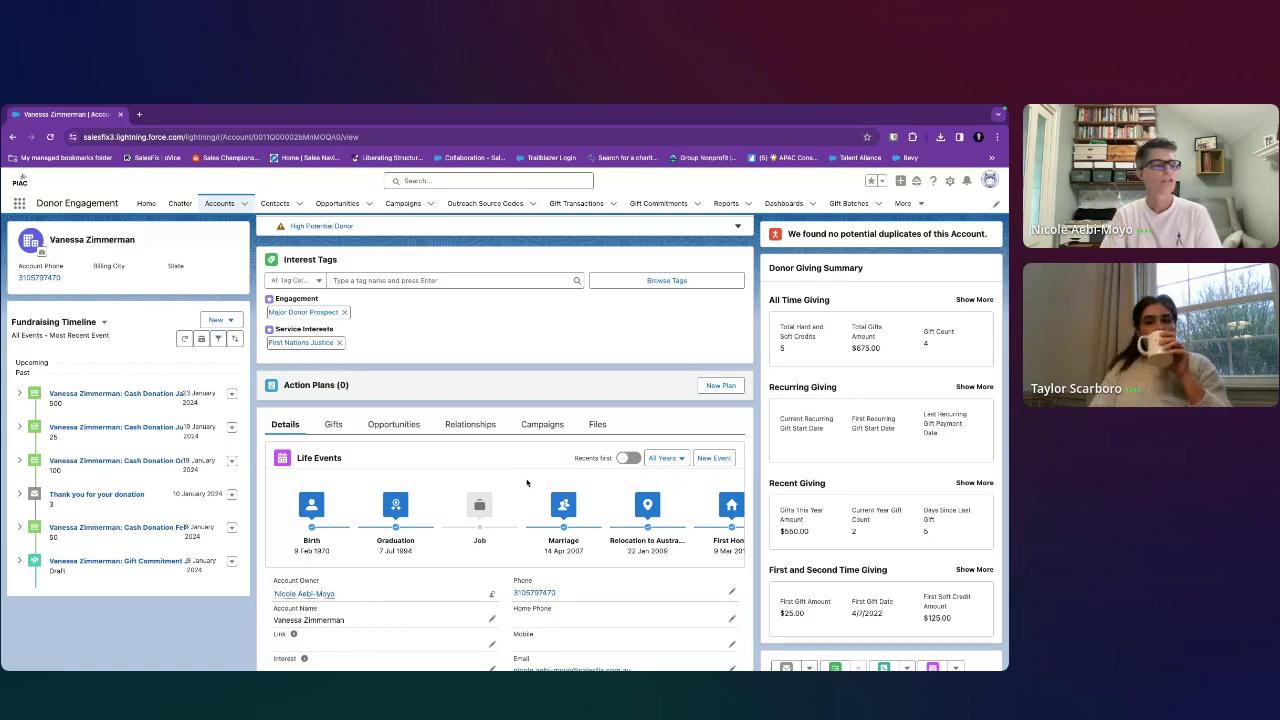
# Look through the rest of the life events timeline and the detail sections beneath it
pyautogui.hscroll(1, 622, 516)
pyautogui.hscroll(5, 622, 516)
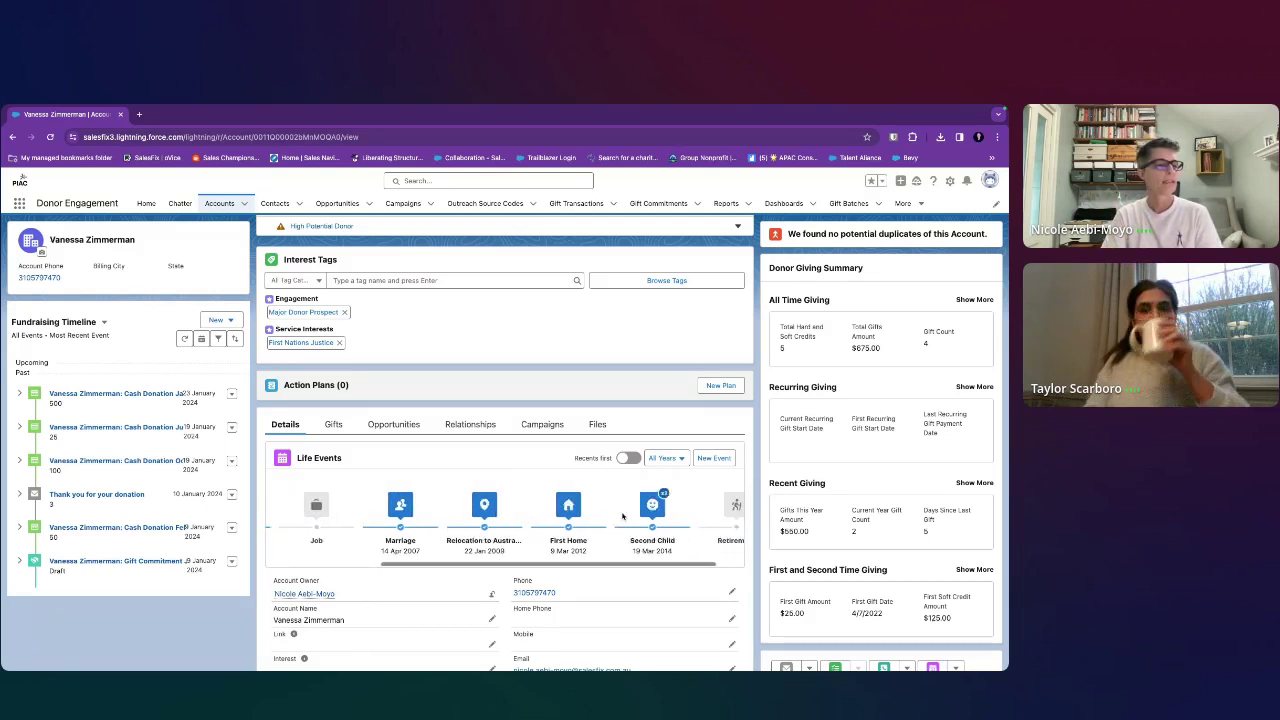
pyautogui.scroll(-5, 514, 514)
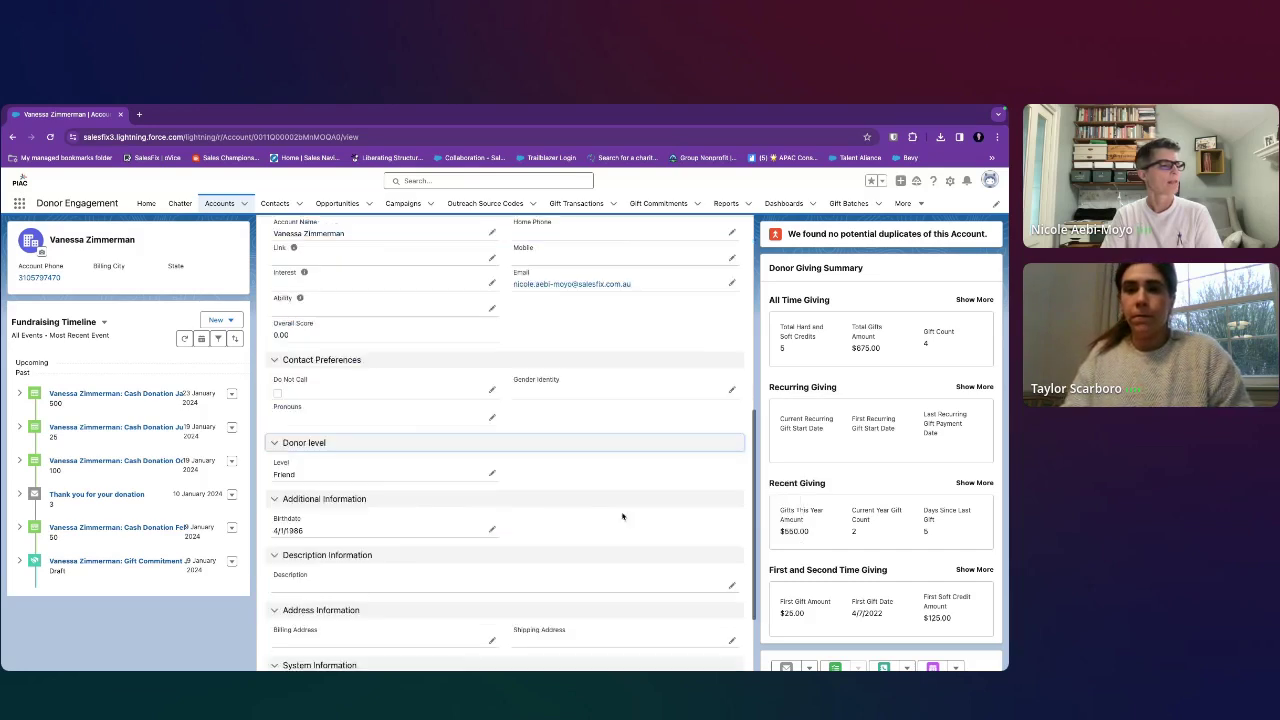
pyautogui.scroll(5, 519, 505)
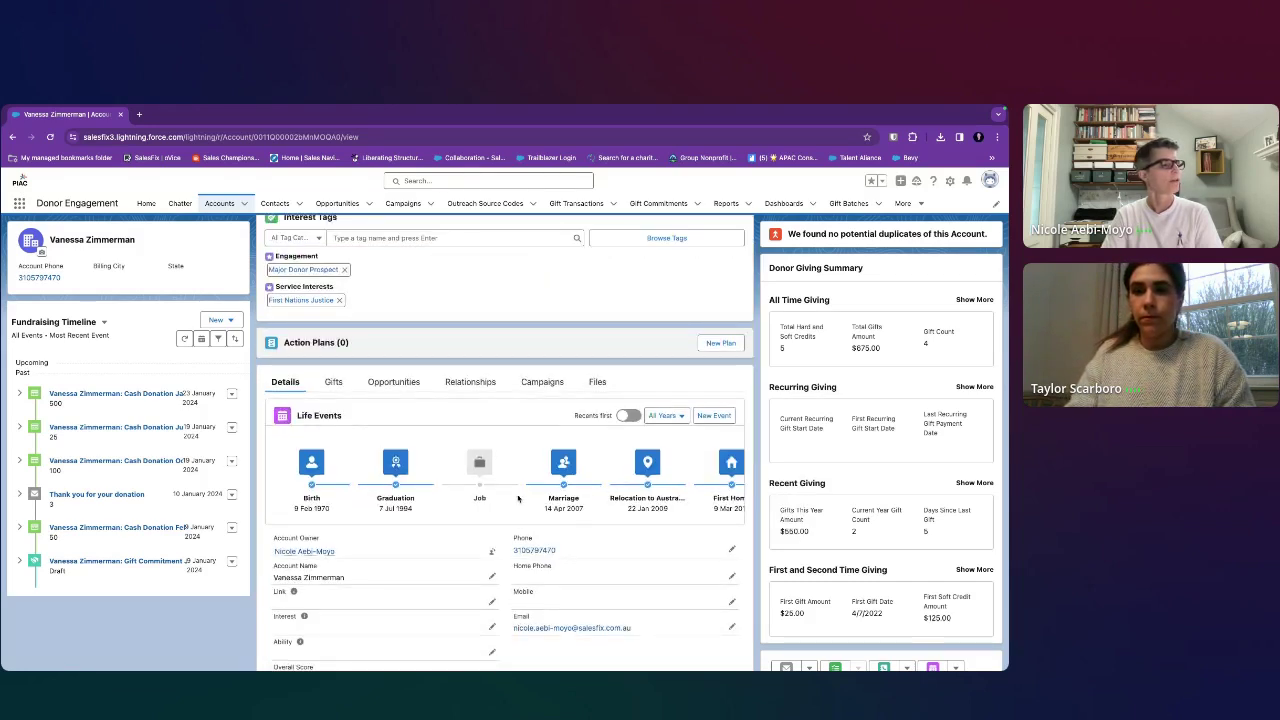
pyautogui.scroll(2, 497, 340)
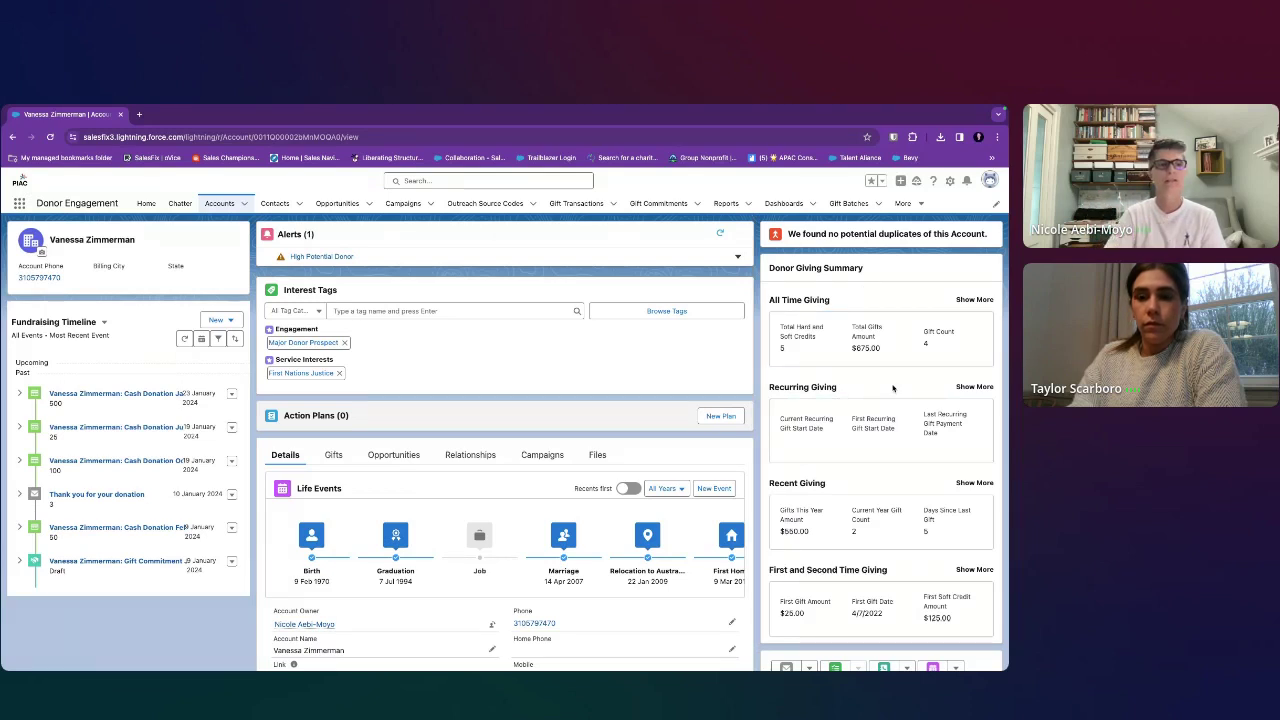
# Expand the full All Time Giving summary and view the account's opportunities
pyautogui.click(964, 301)
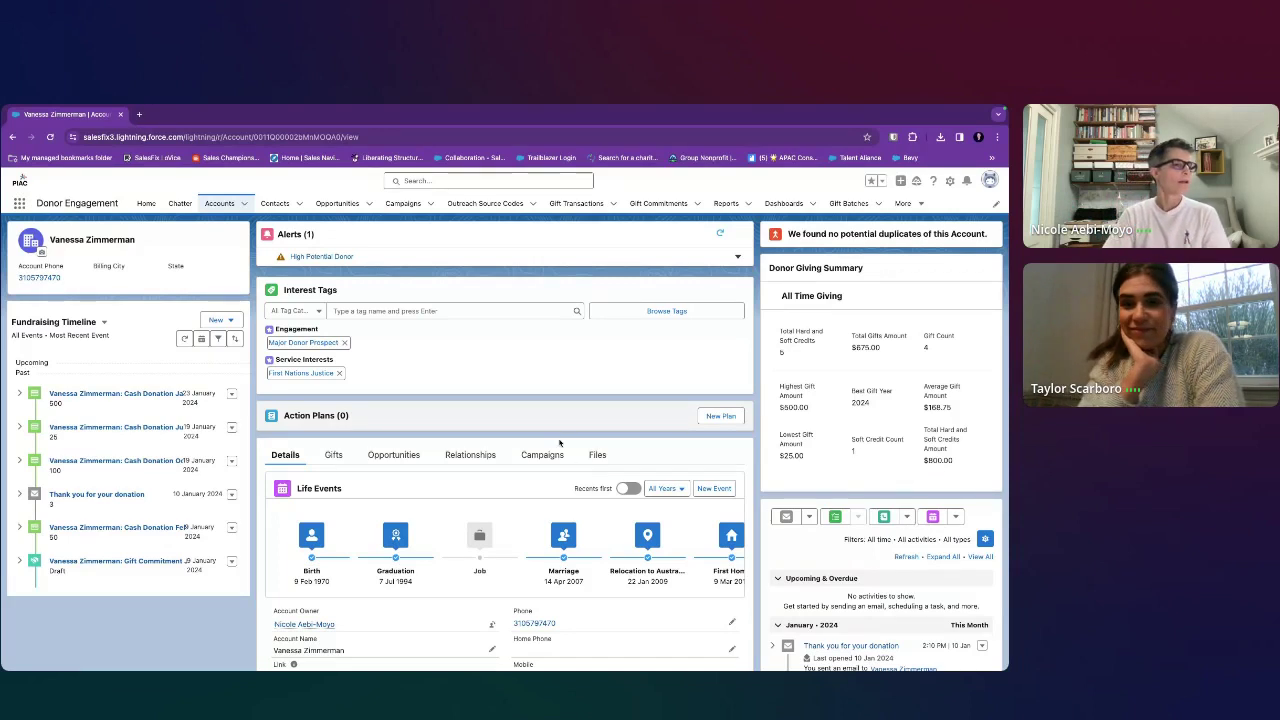
pyautogui.scroll(-1, 560, 437)
pyautogui.scroll(-2, 560, 437)
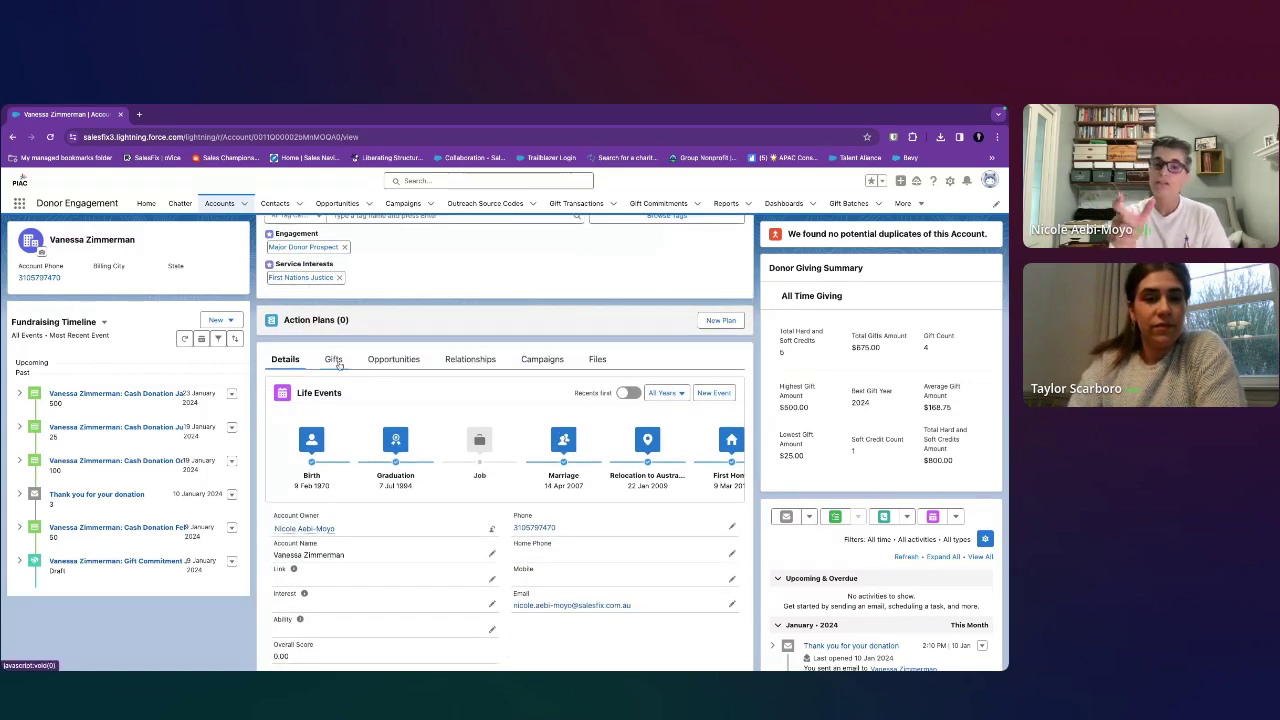
pyautogui.click(390, 362)
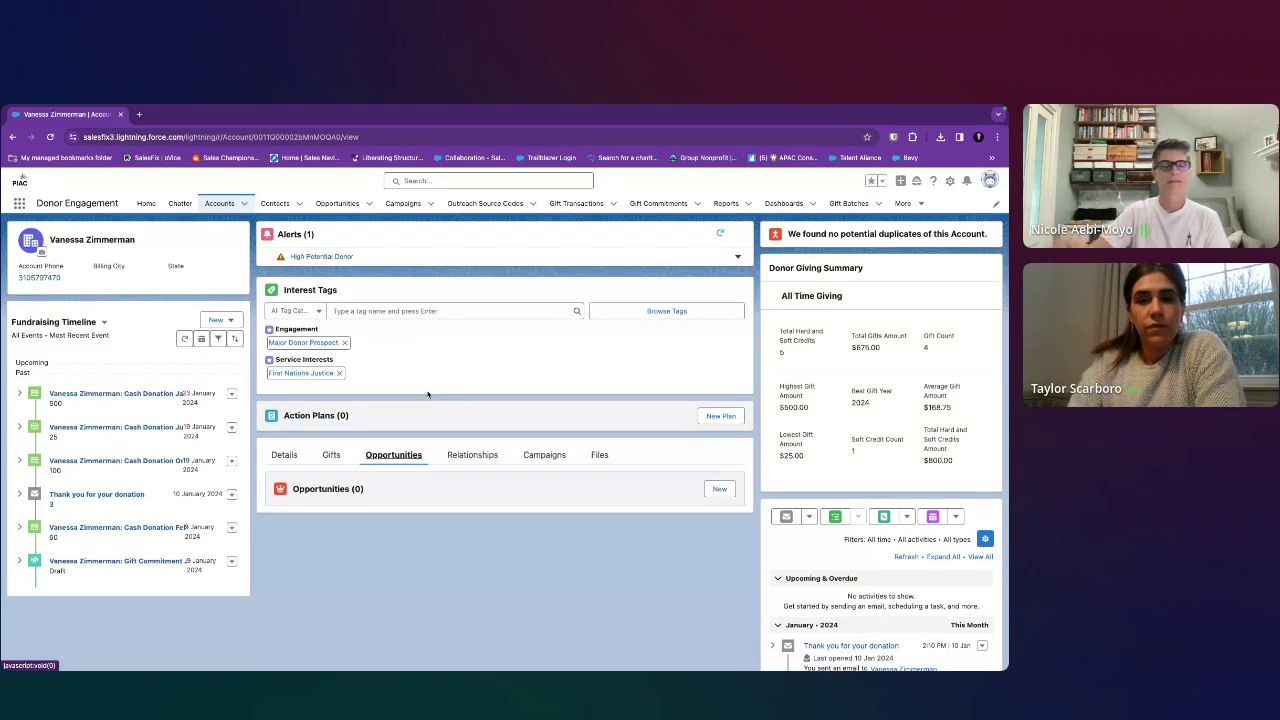
# List the donor's gift transactions sorted by transaction completion date in ascending order
pyautogui.click(332, 456)
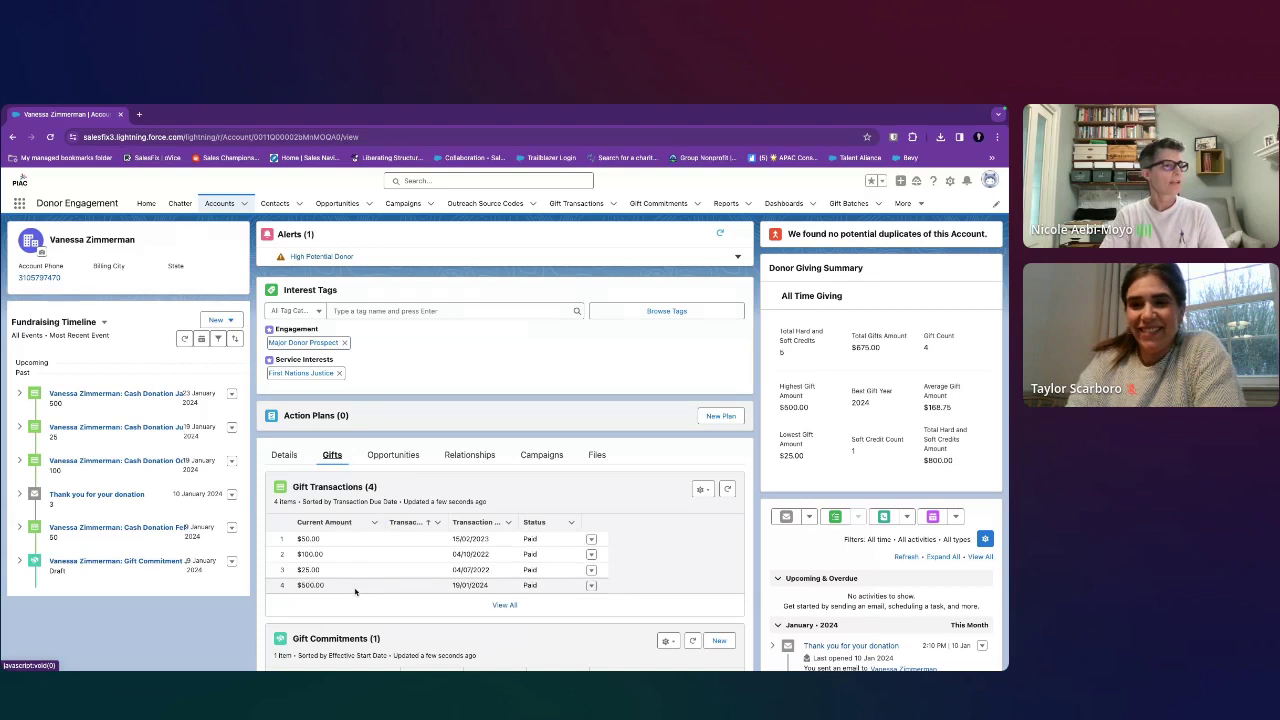
pyautogui.click(482, 522)
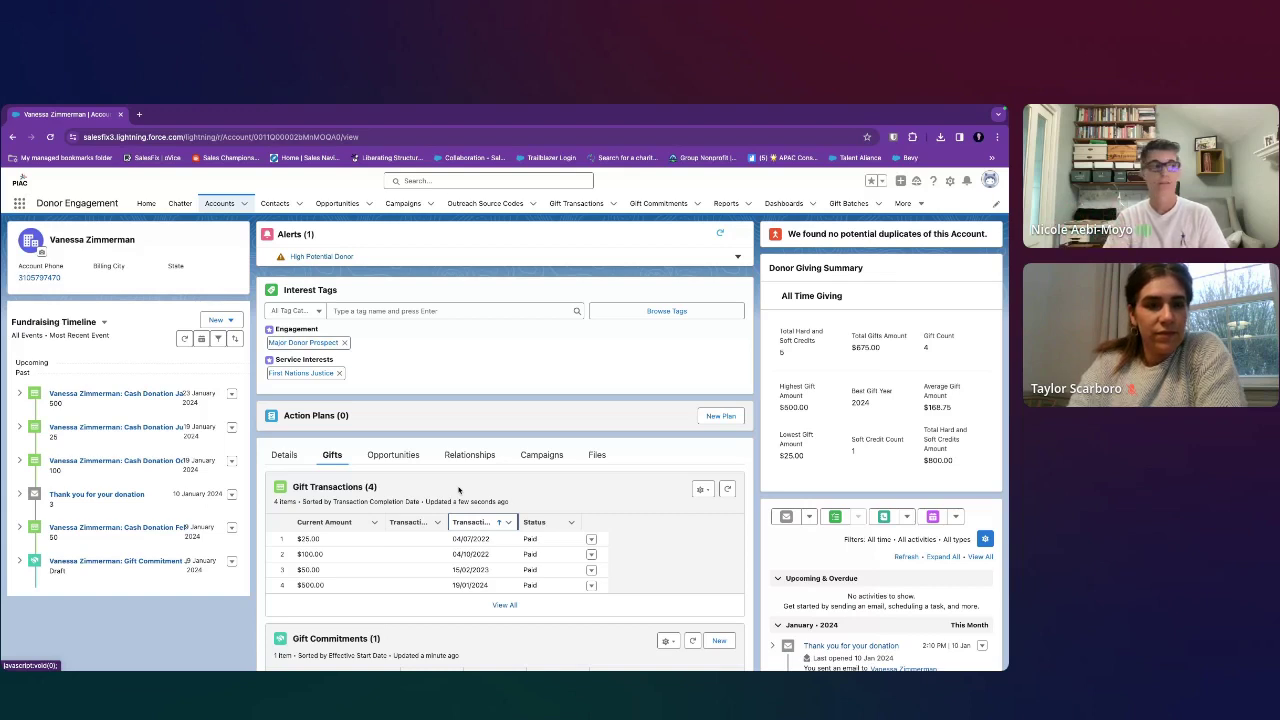
# Show the members of the related household and of Myer Foundation in the relationship map, and view the donor's campaign history
pyautogui.click(470, 455)
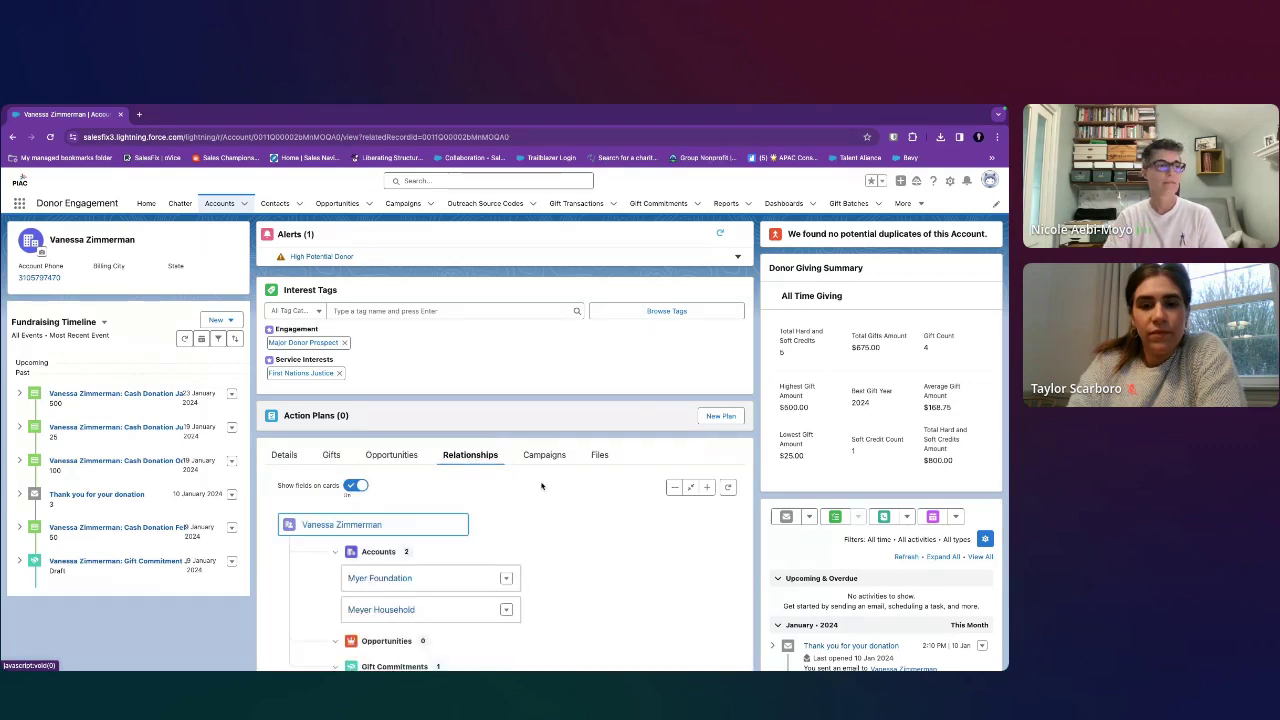
pyautogui.scroll(-2, 541, 486)
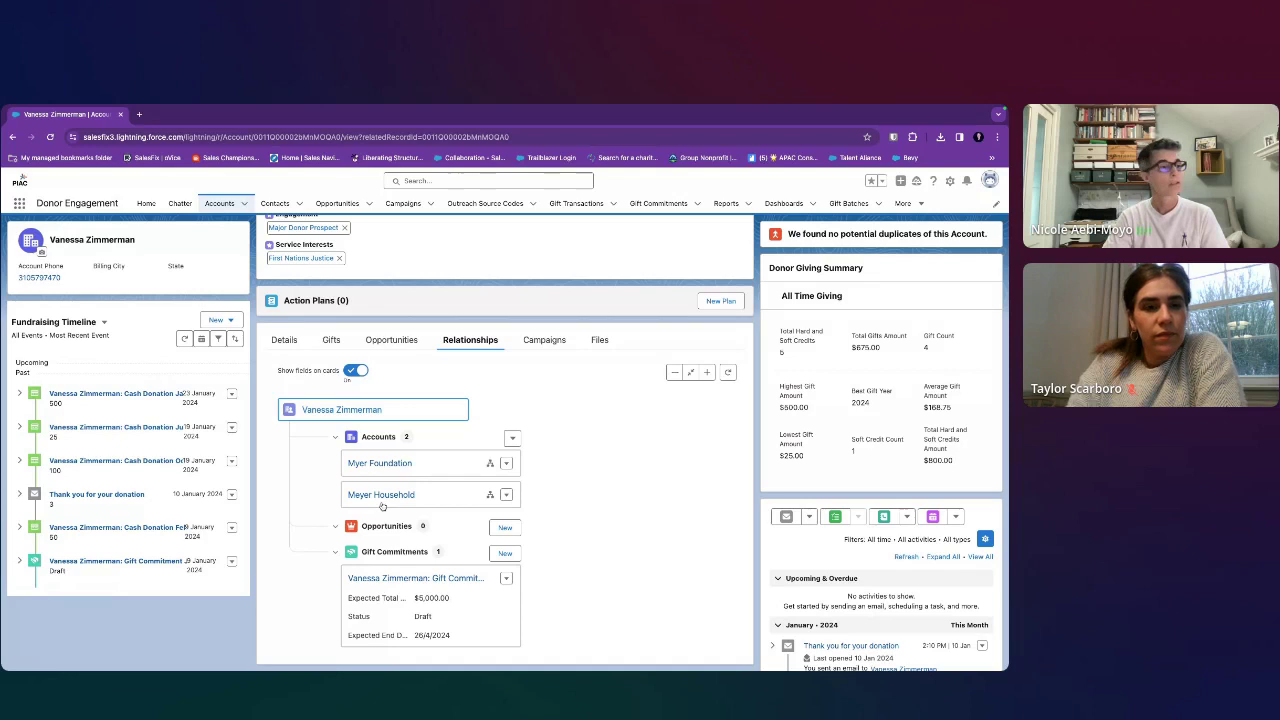
pyautogui.click(490, 494)
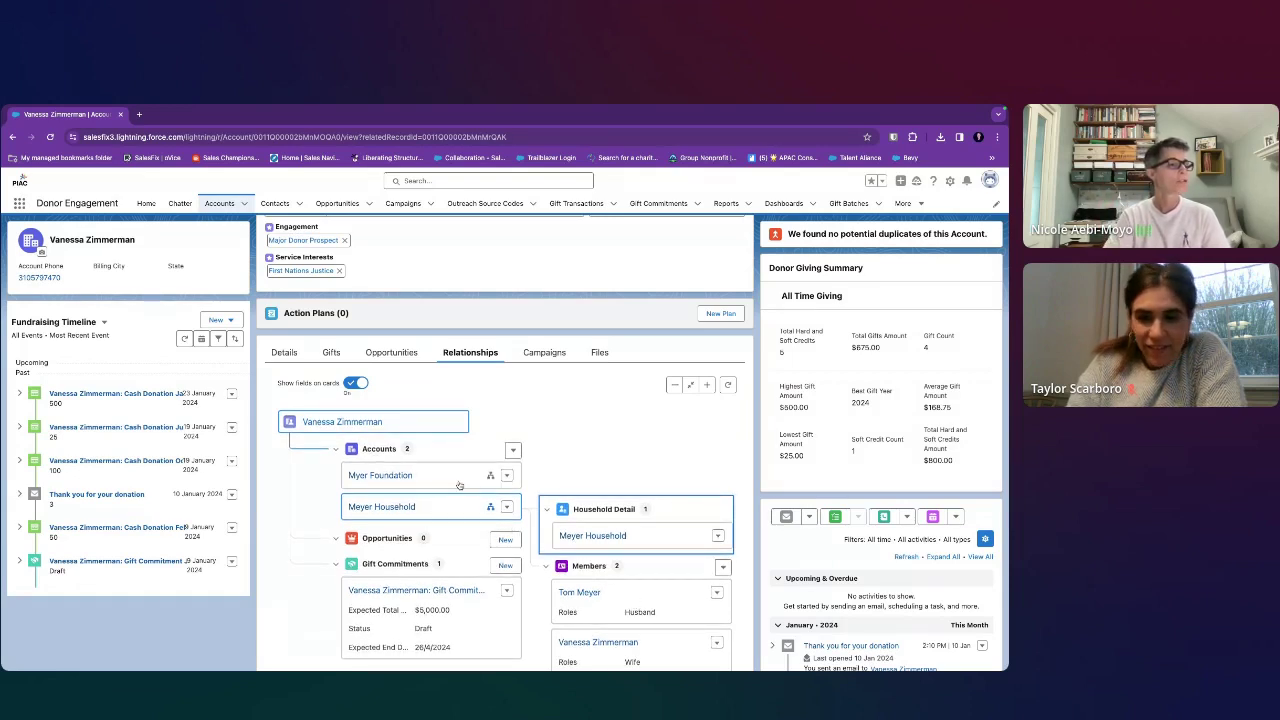
pyautogui.click(491, 476)
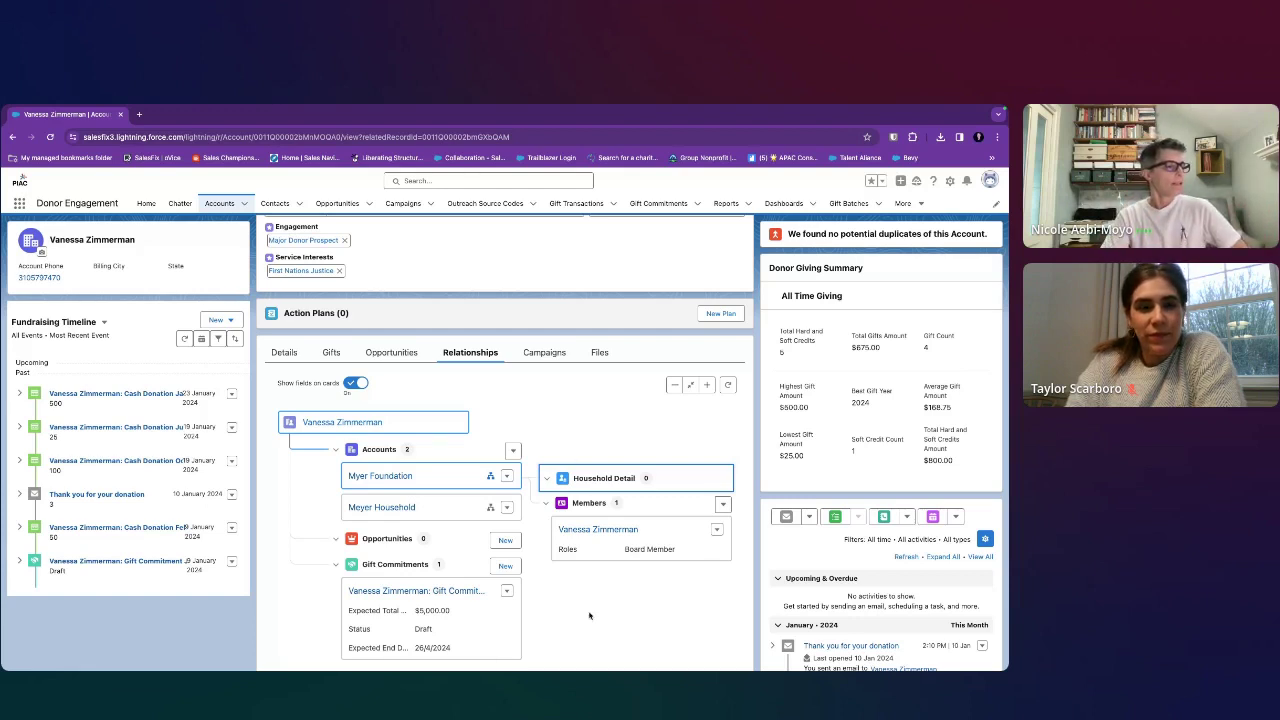
pyautogui.scroll(2, 551, 514)
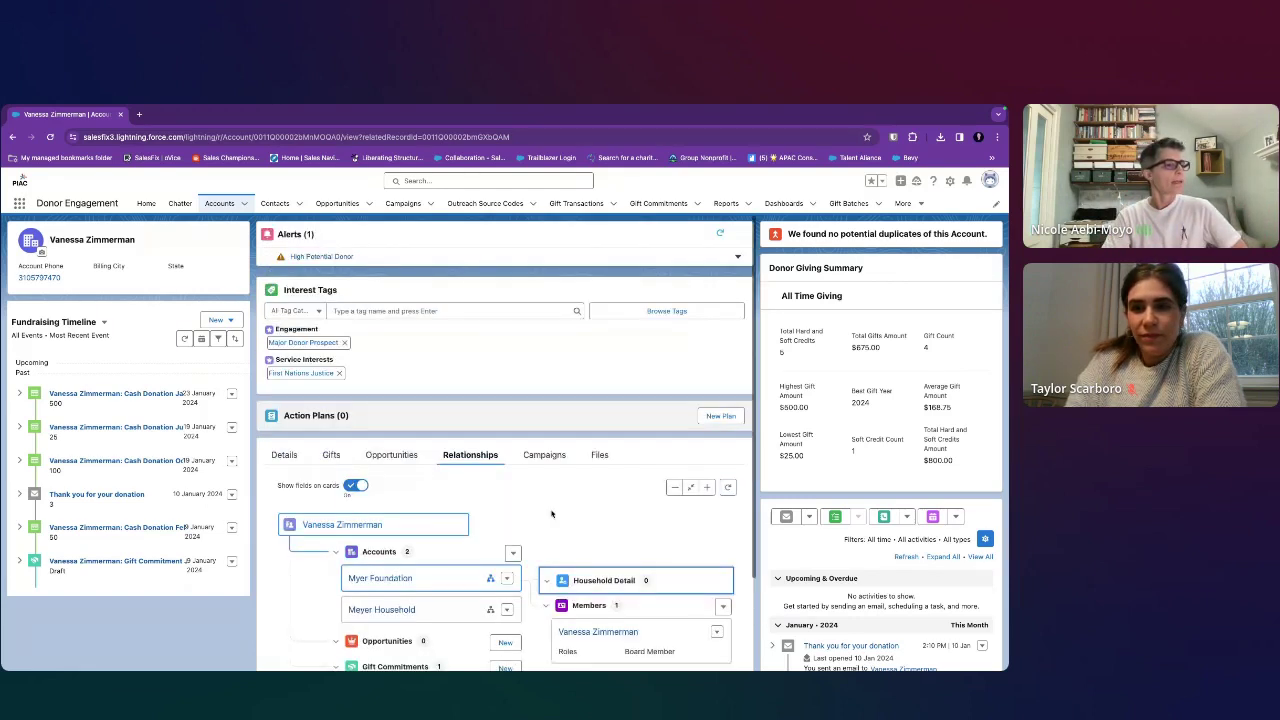
pyautogui.click(543, 456)
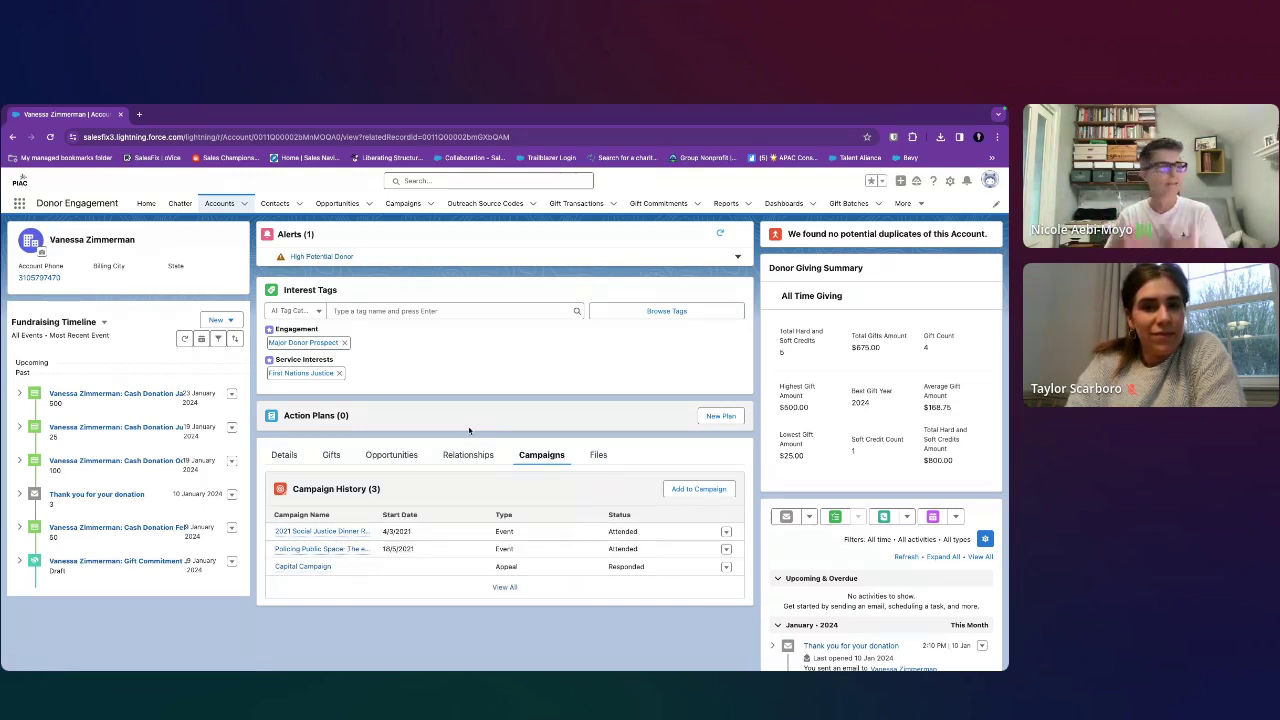
# In the account details, set Link to "Lapsed or infrequent donor" and Interest to the option for interest in the cause area without knowing the organisation
pyautogui.click(295, 457)
pyautogui.scroll(-3, 412, 430)
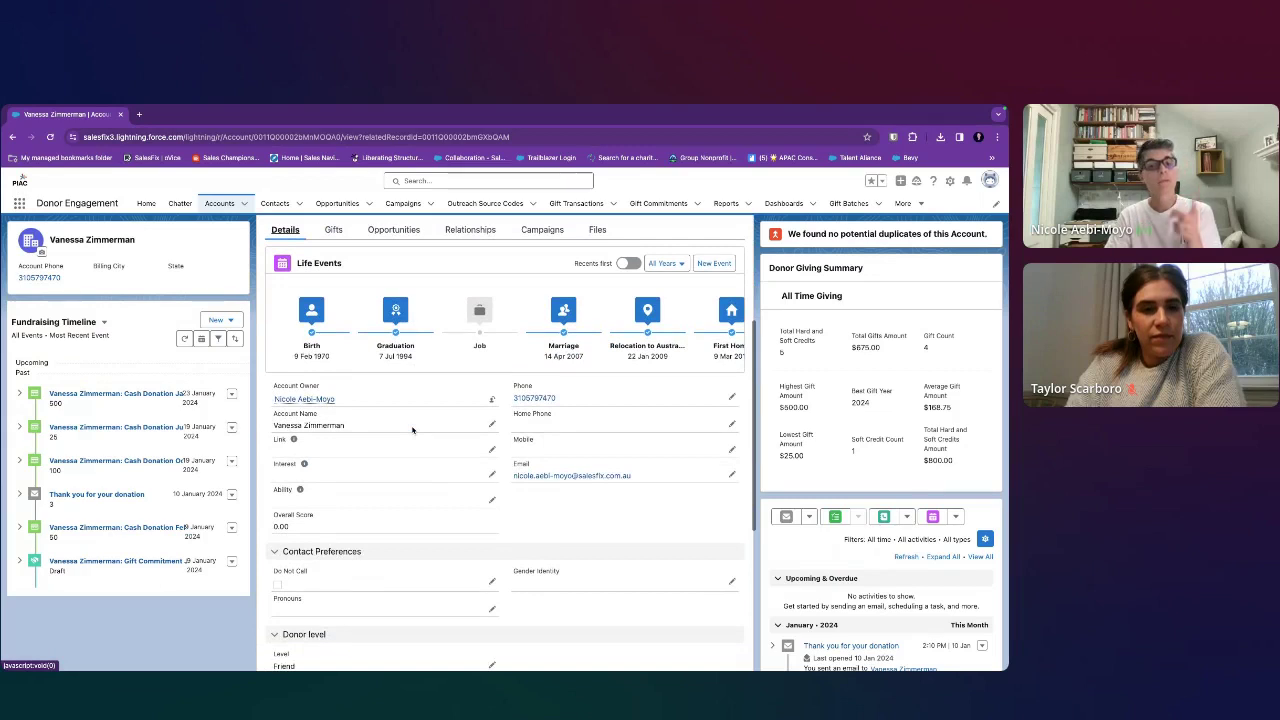
pyautogui.scroll(-1, 412, 430)
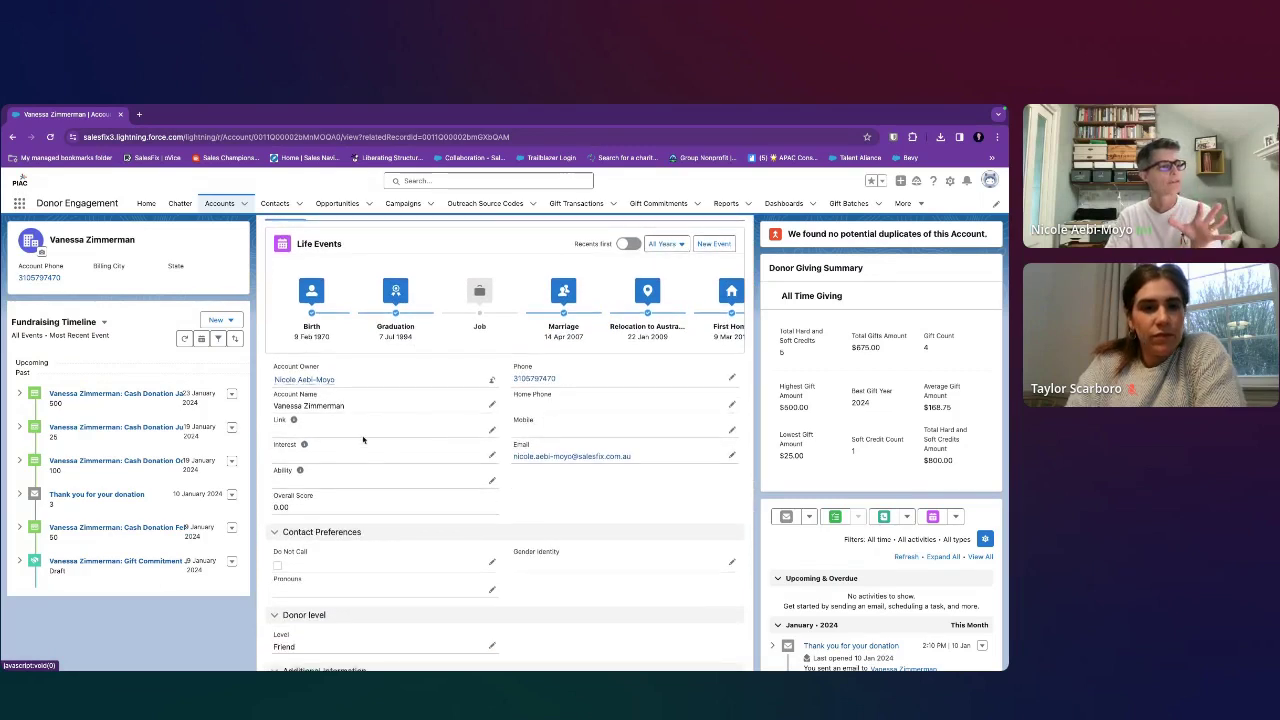
pyautogui.scroll(-1, 359, 451)
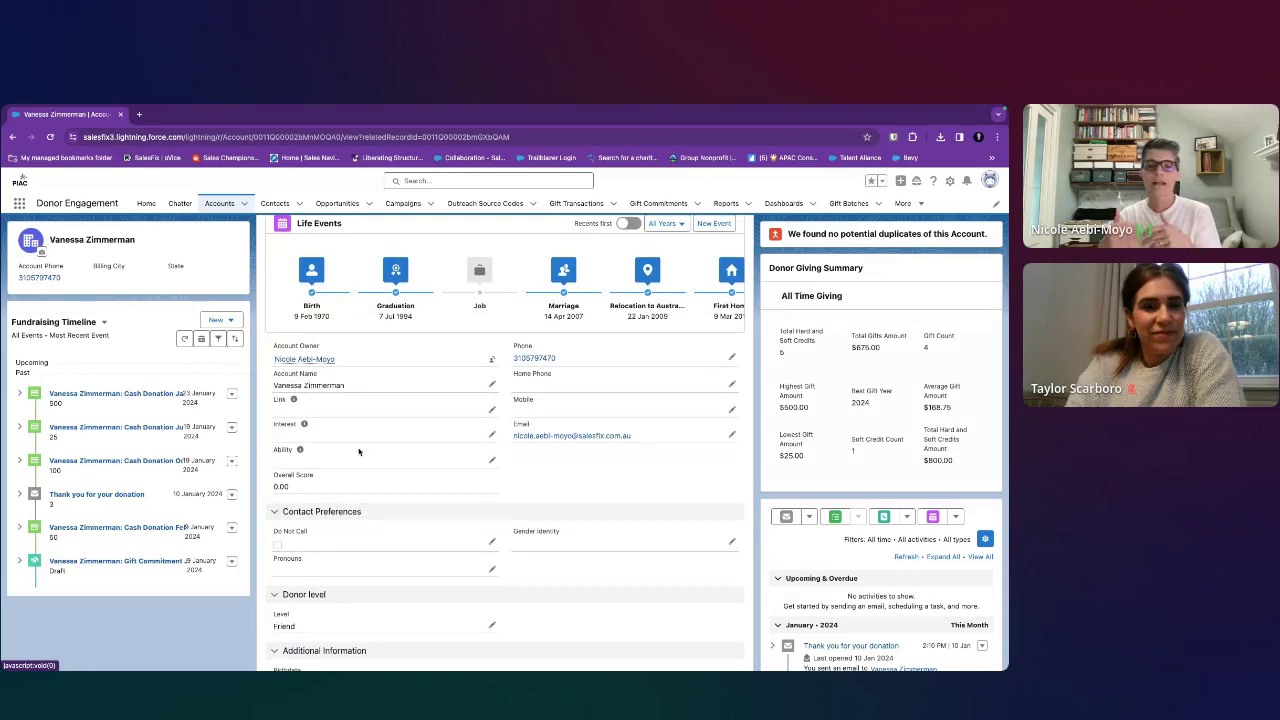
pyautogui.click(491, 410)
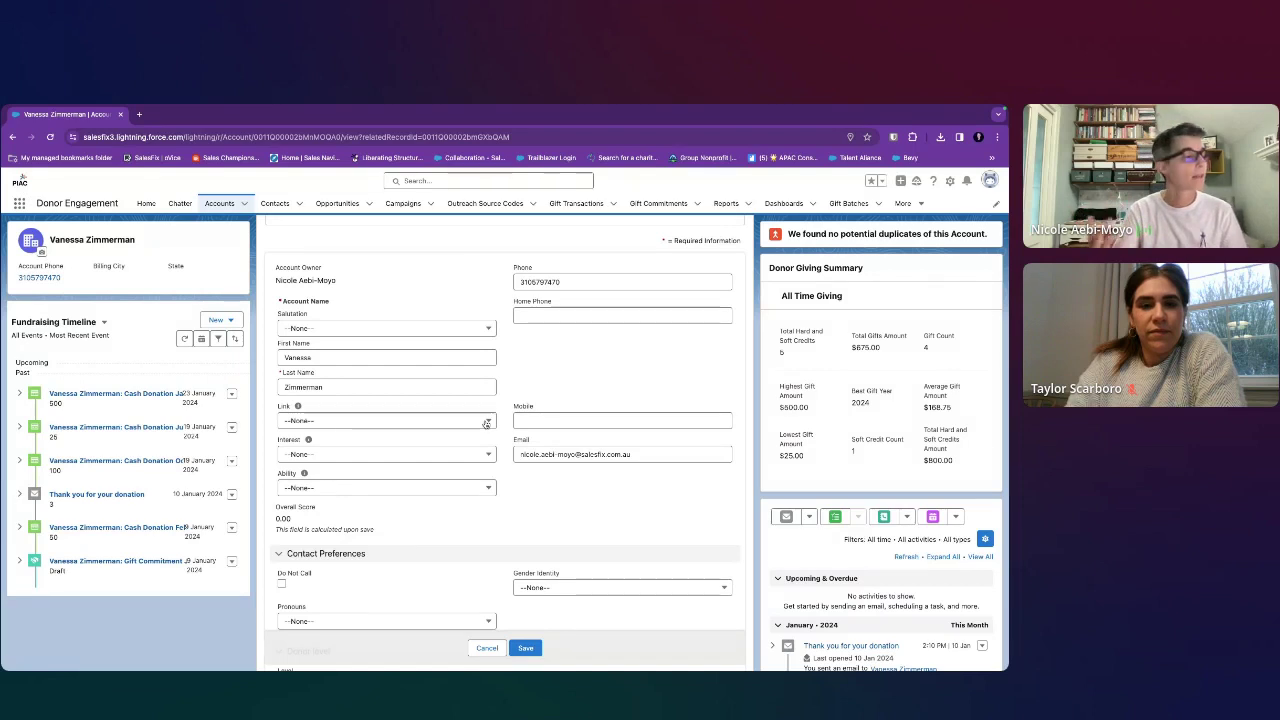
pyautogui.click(487, 423)
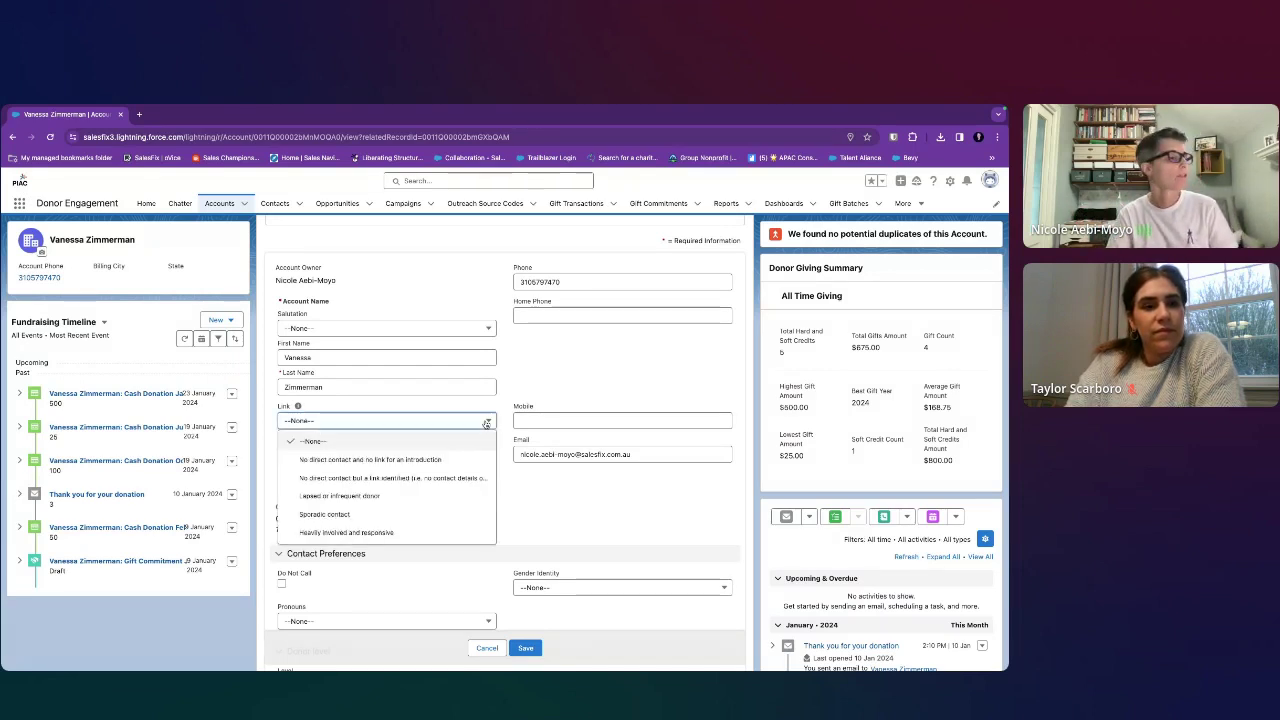
pyautogui.click(345, 491)
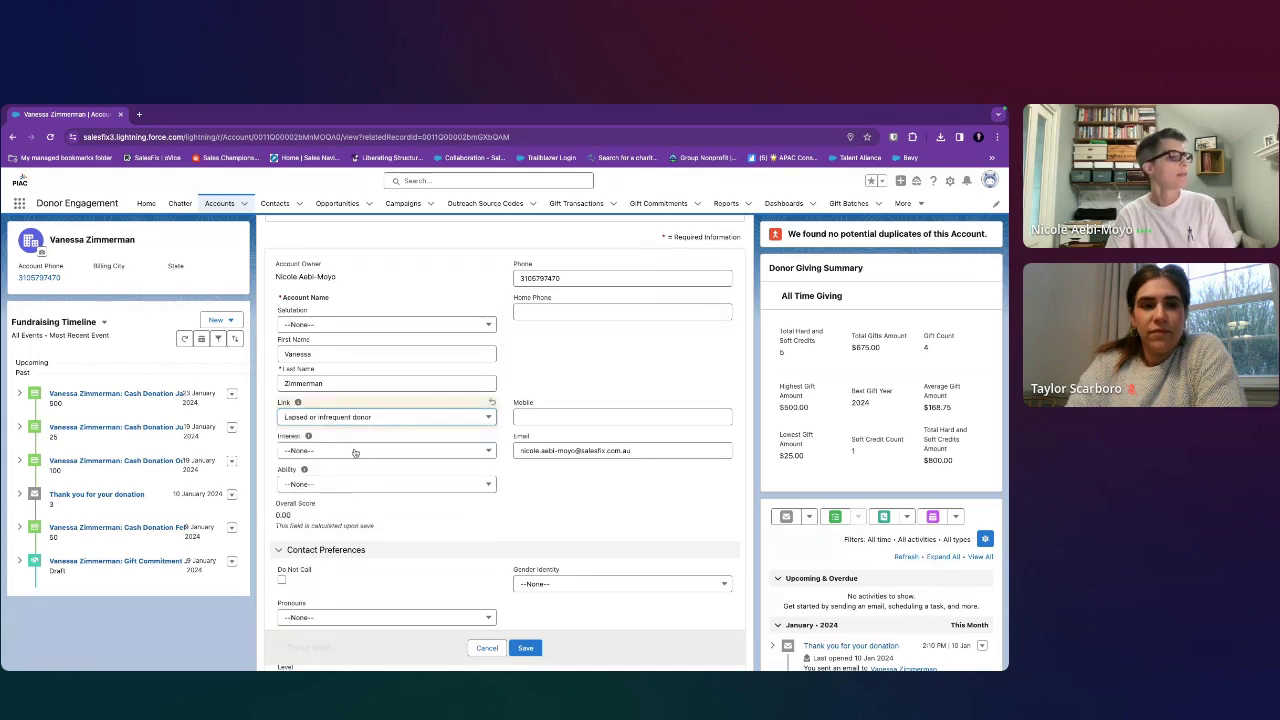
pyautogui.click(355, 451)
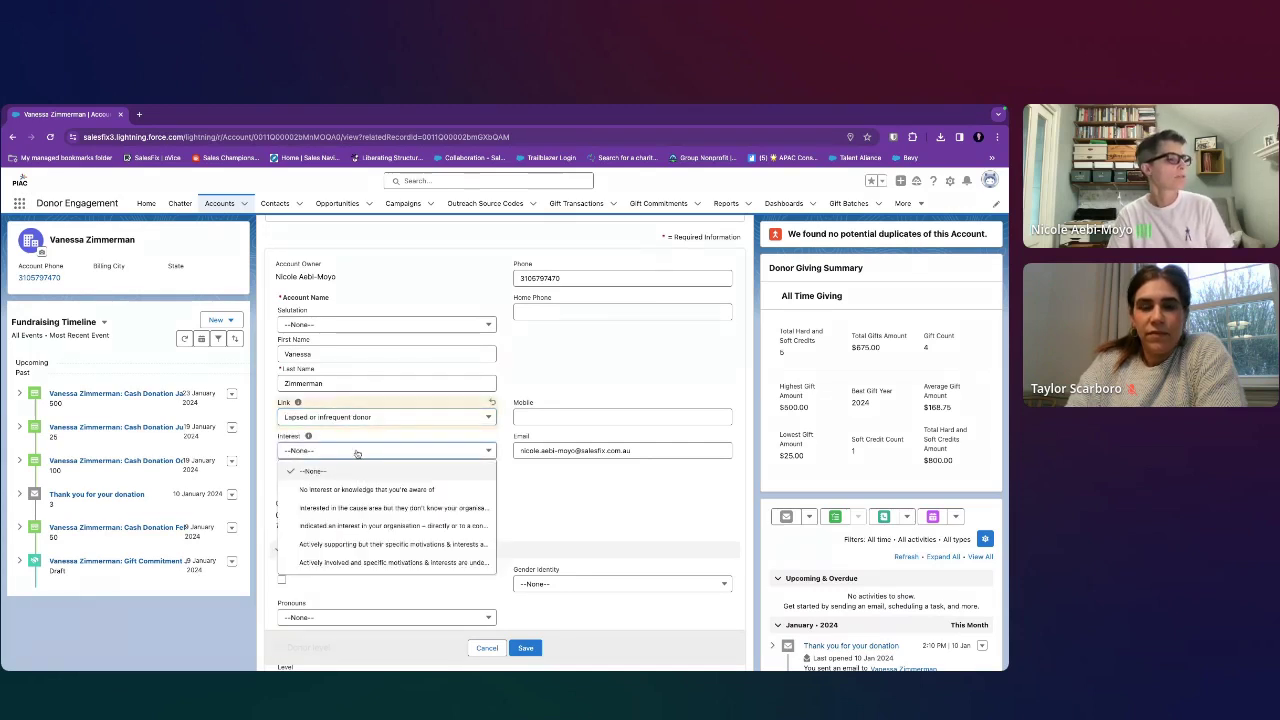
pyautogui.click(356, 512)
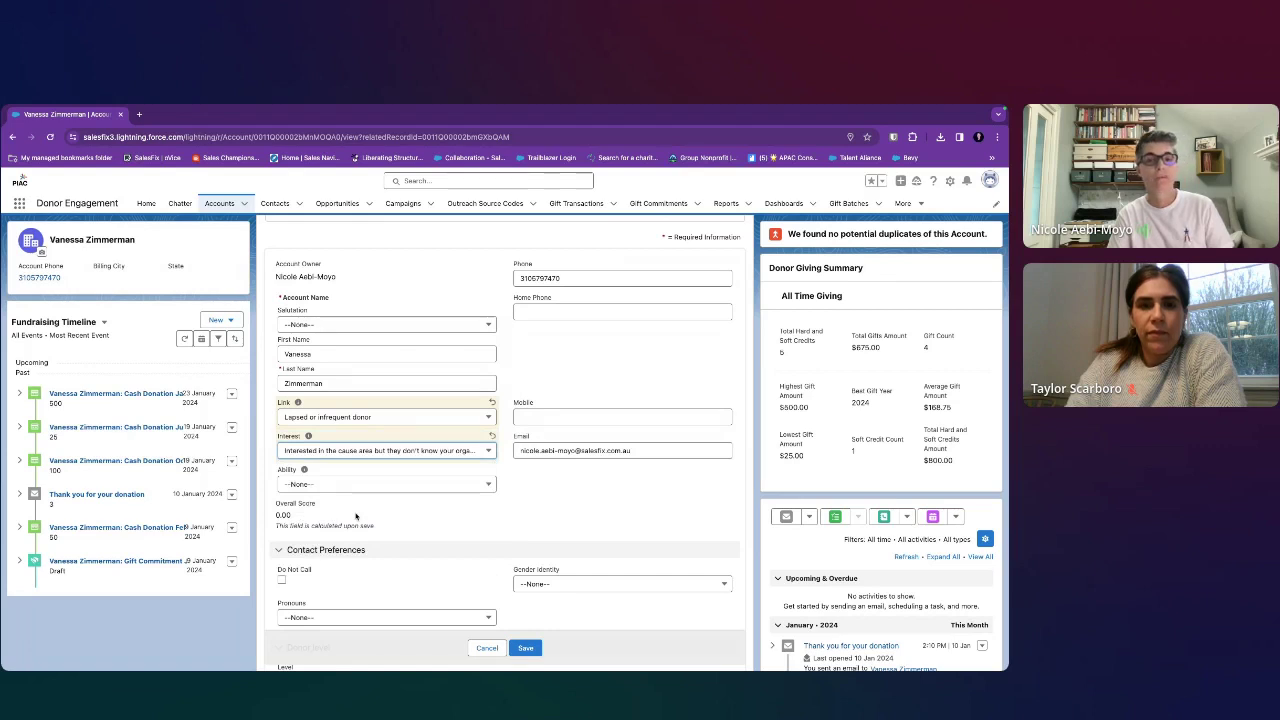
# Set the donor's Ability rating to £1k-£5k and save the account details
pyautogui.click(403, 489)
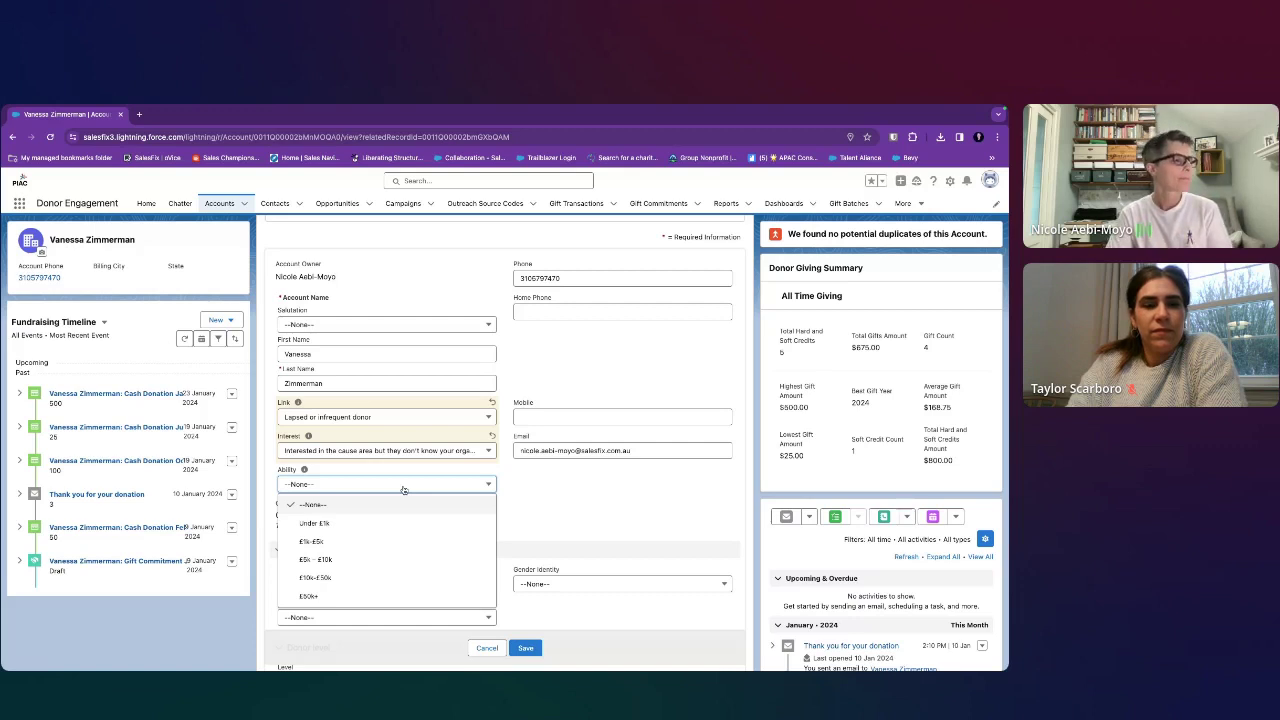
pyautogui.click(328, 543)
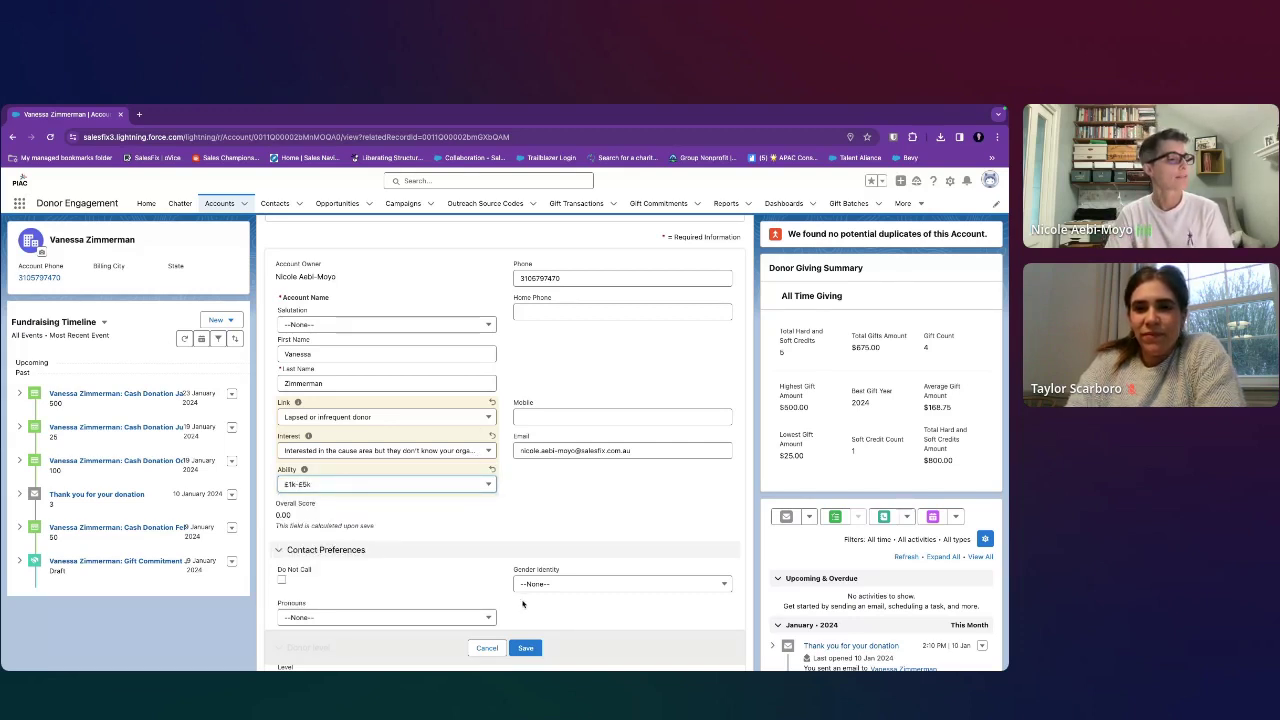
pyautogui.click(526, 647)
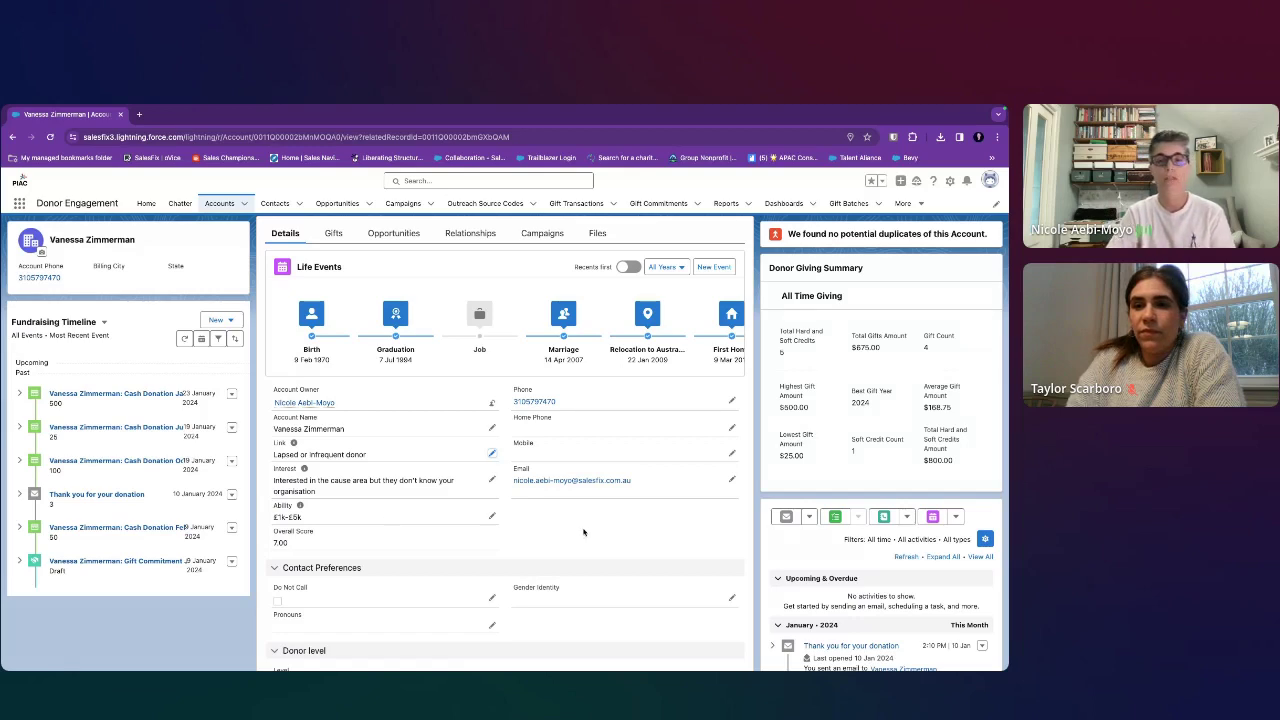
# Review the account's overall score, contact preferences, donor level and interest tags, and view the donor's campaign history
pyautogui.scroll(3, 583, 532)
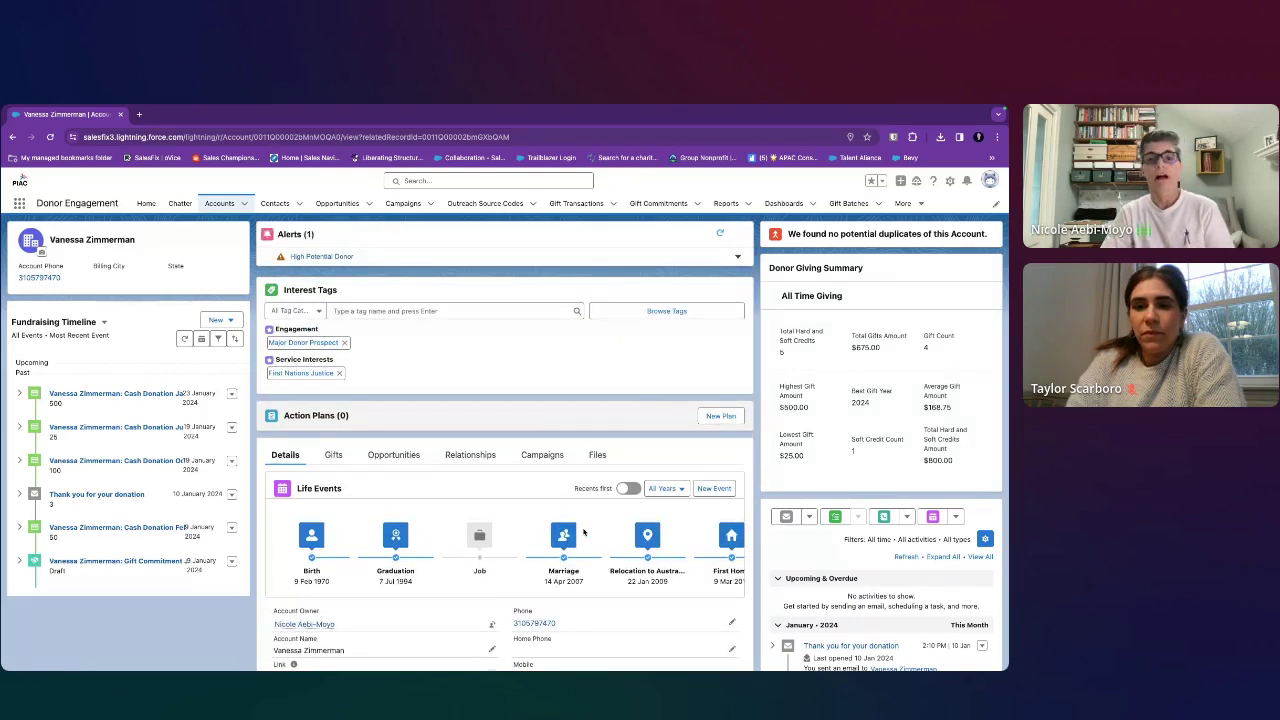
pyautogui.scroll(-2, 583, 532)
pyautogui.scroll(-1, 583, 532)
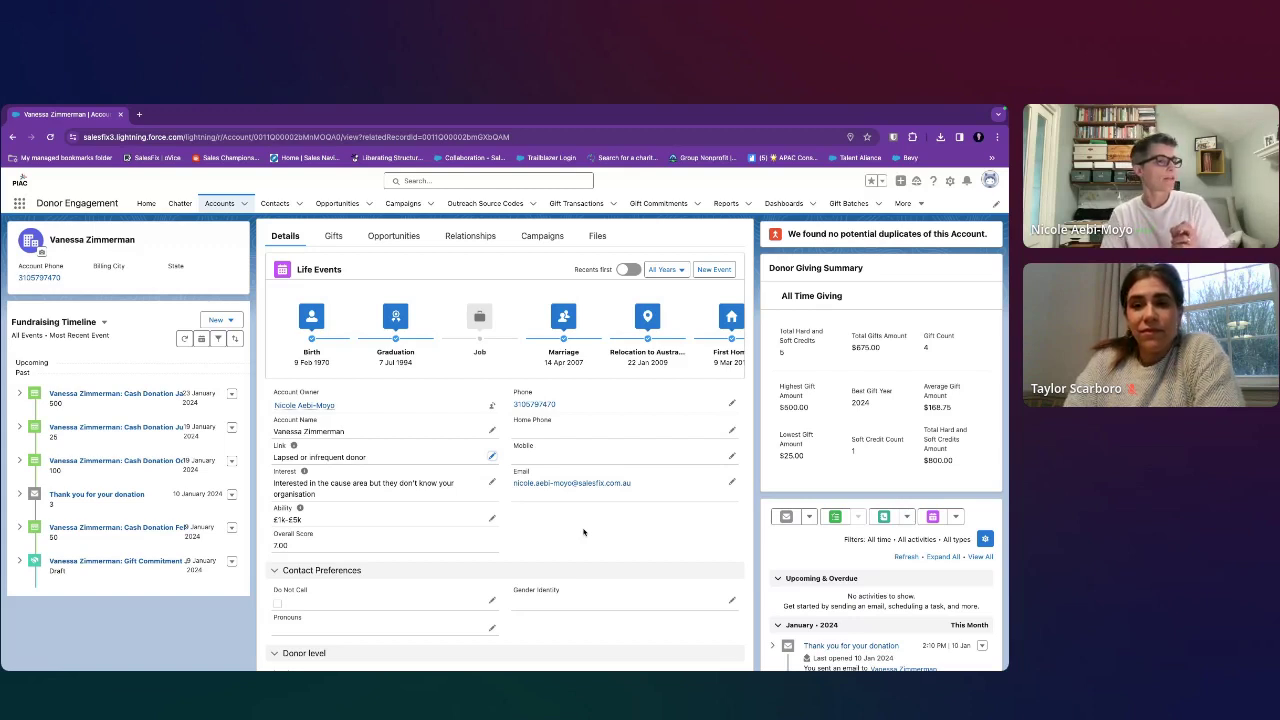
pyautogui.scroll(-3, 584, 532)
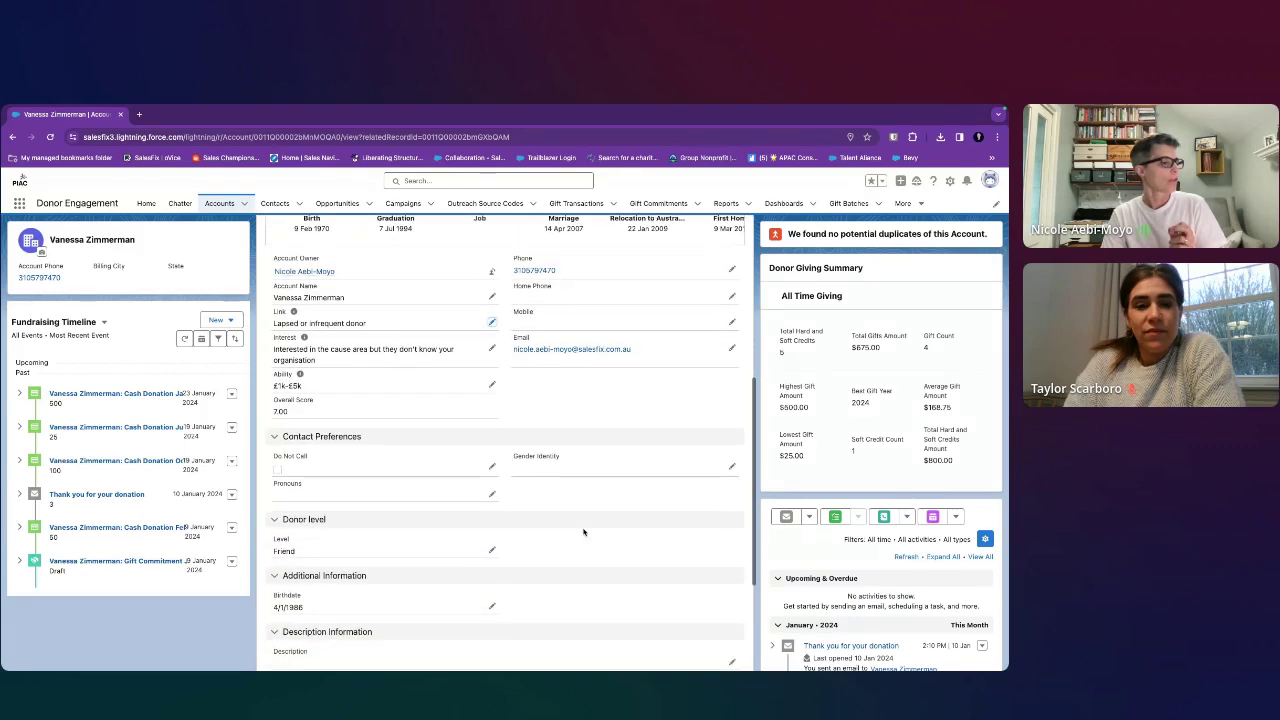
pyautogui.scroll(5, 584, 532)
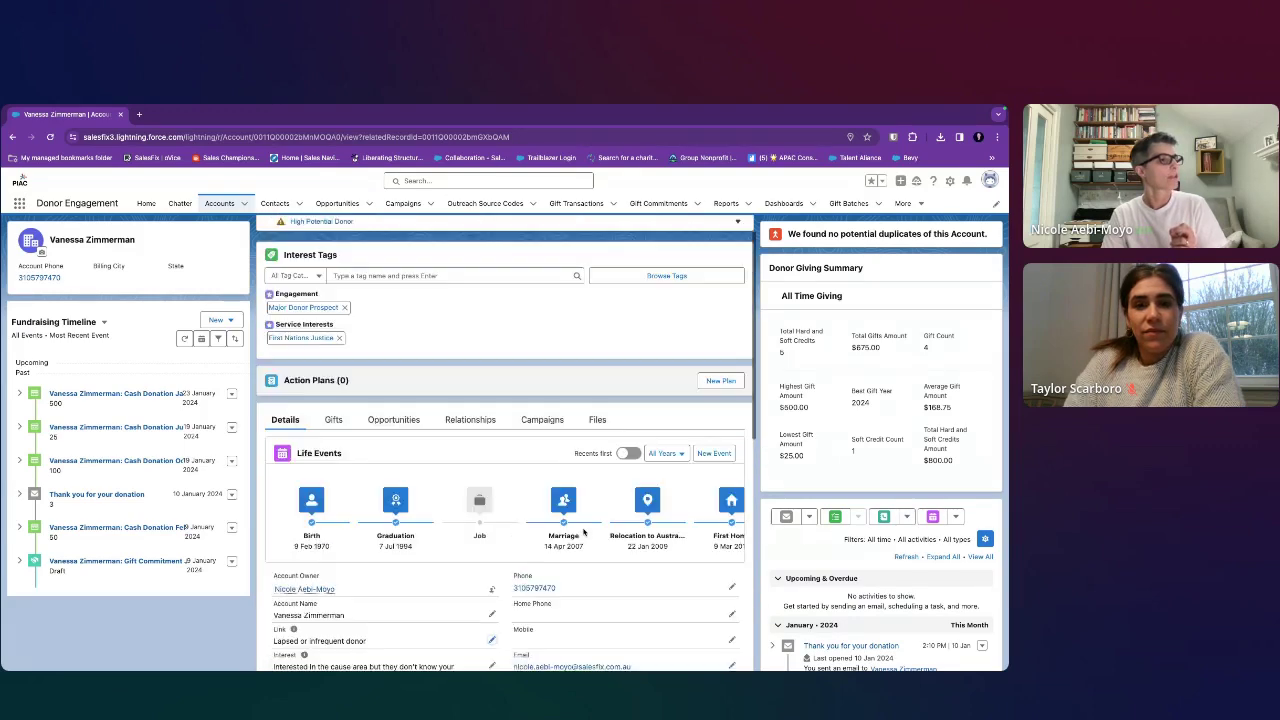
pyautogui.click(541, 419)
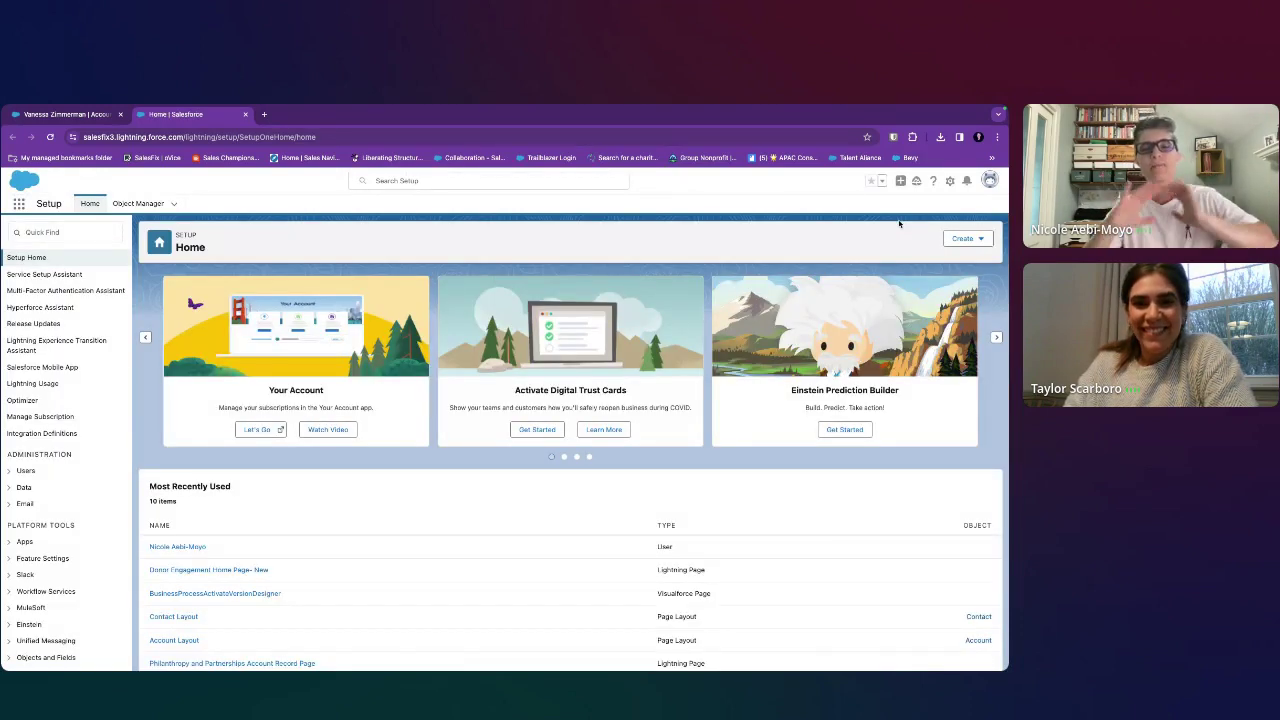
# Search Setup for "flows" and open the Flows list under Process Automation
pyautogui.click(98, 236)
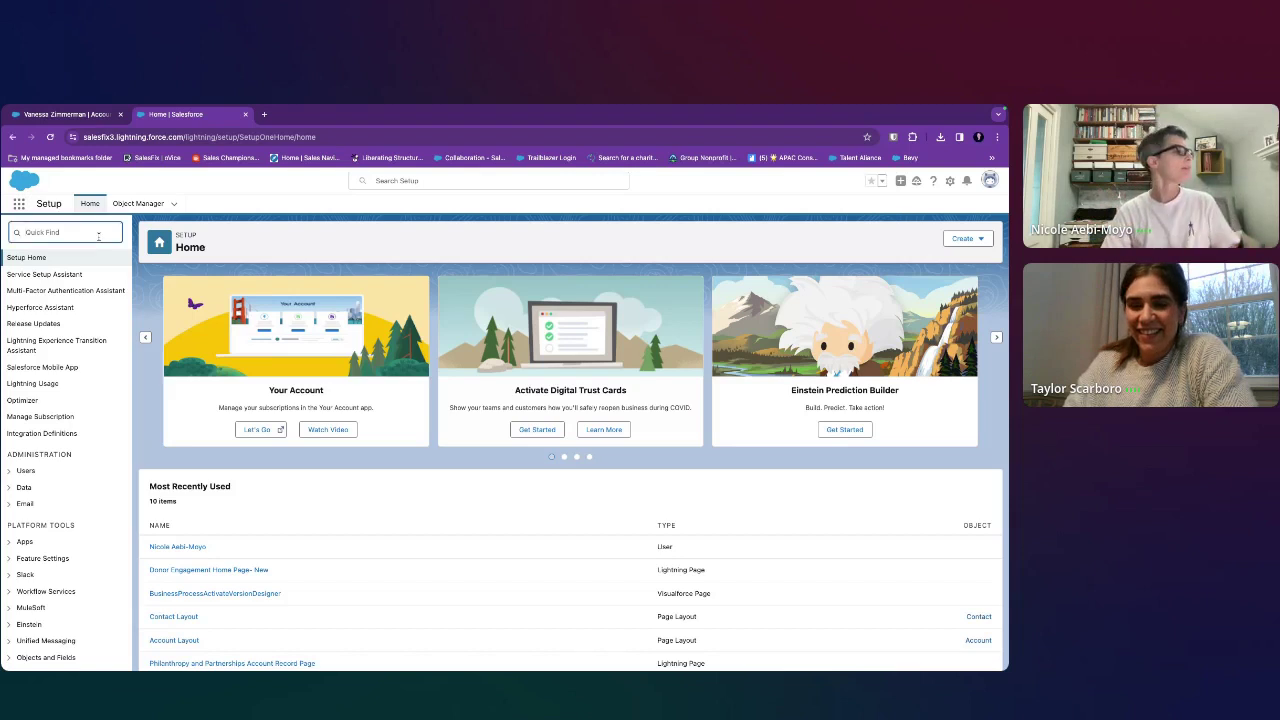
pyautogui.write('flow')
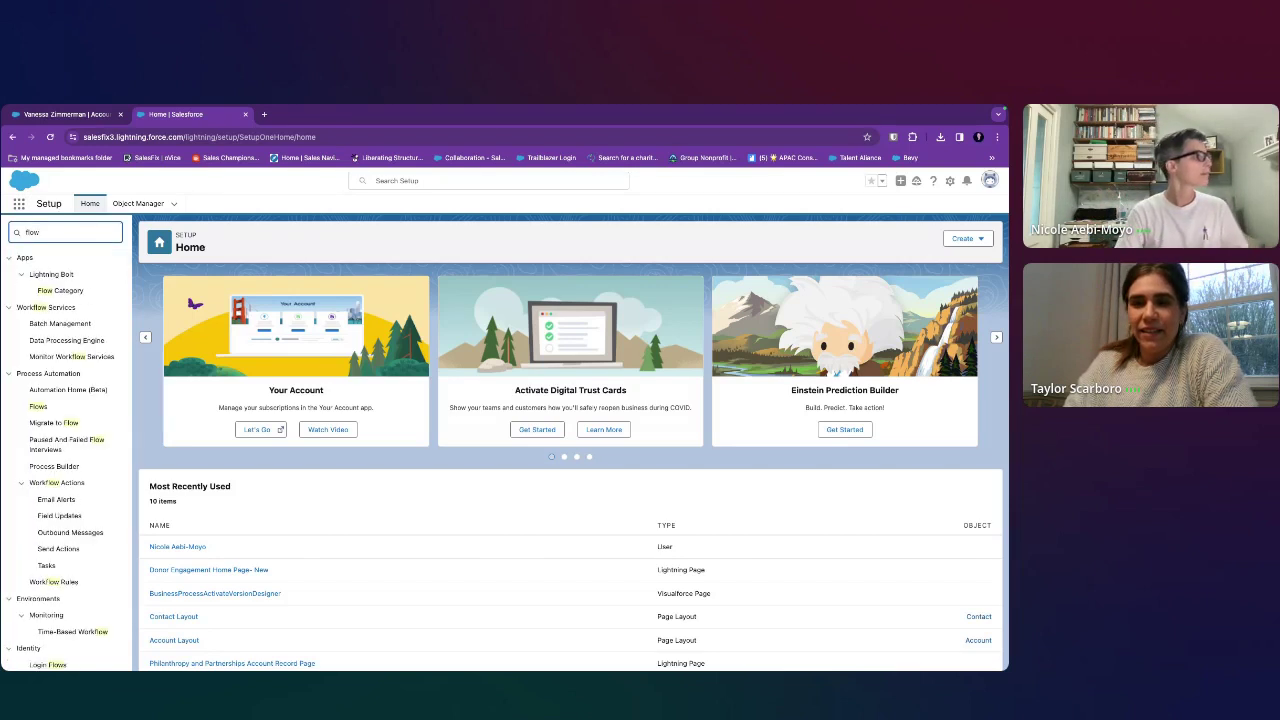
pyautogui.write('s')
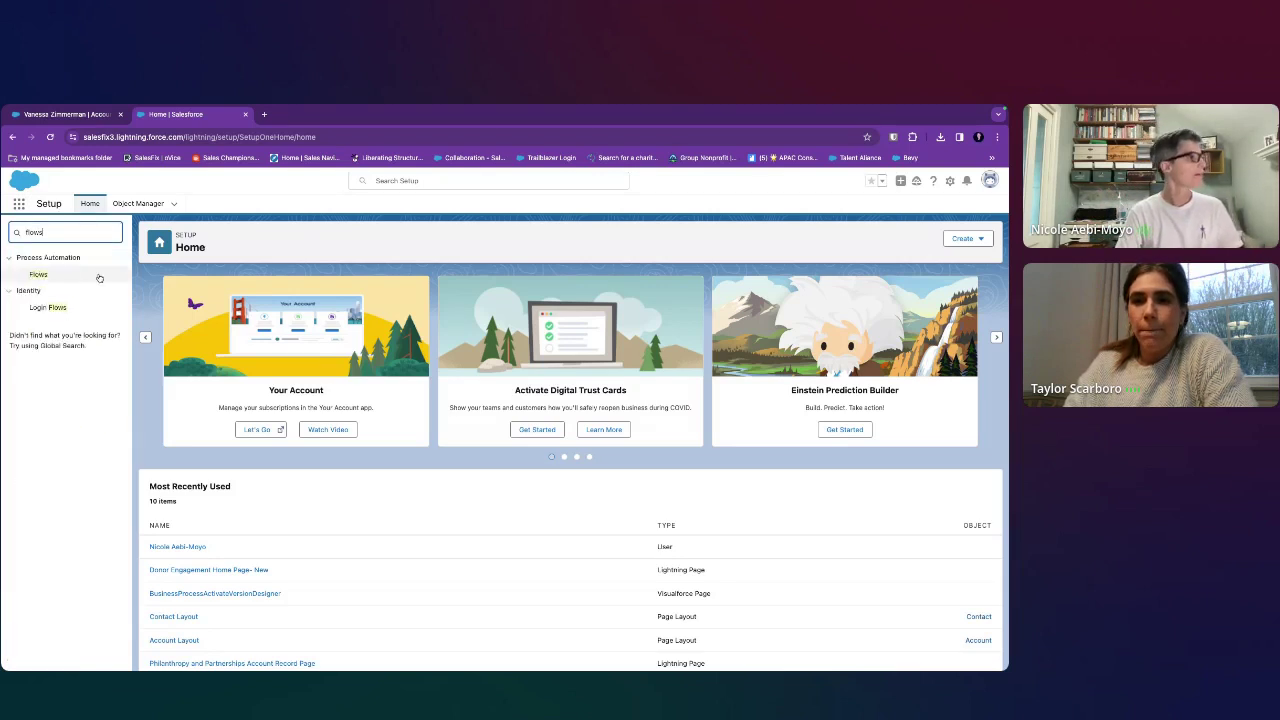
pyautogui.click(38, 274)
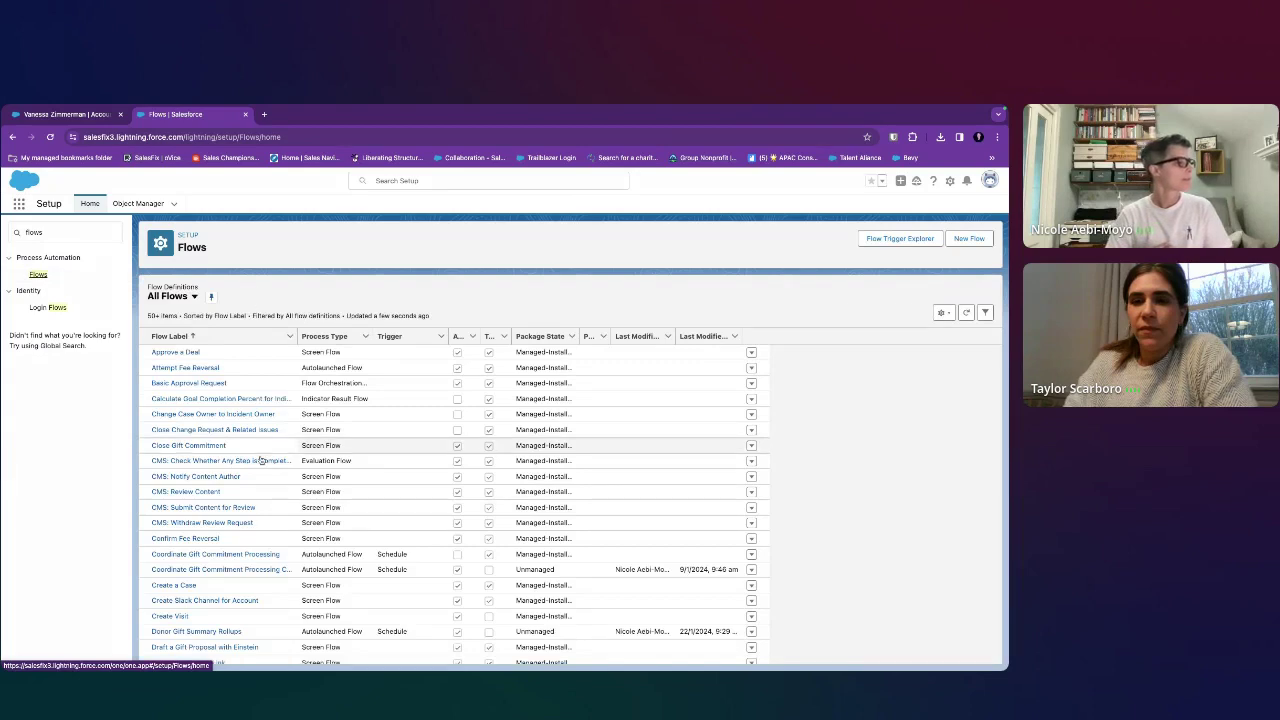
# Open the Donor Gift Summary Rollups flow from the list and show the options of its action element
pyautogui.scroll(-5, 260, 459)
pyautogui.scroll(-2, 260, 459)
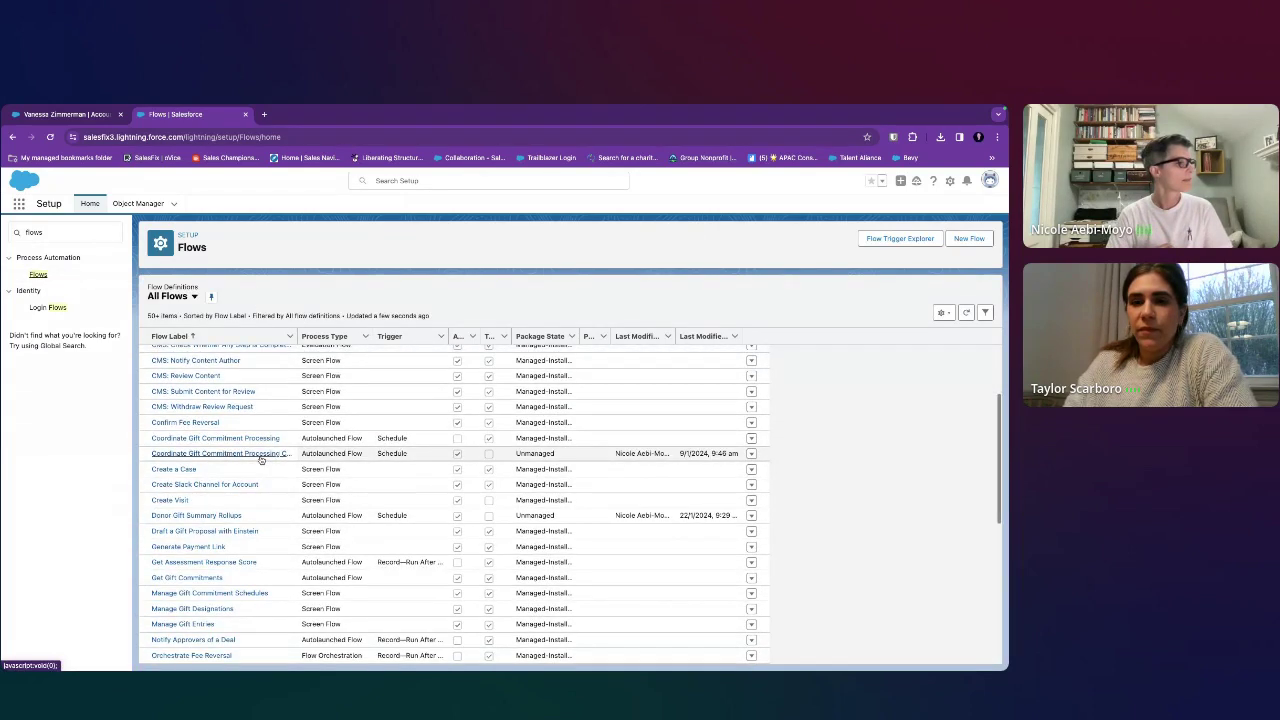
pyautogui.scroll(-1, 201, 517)
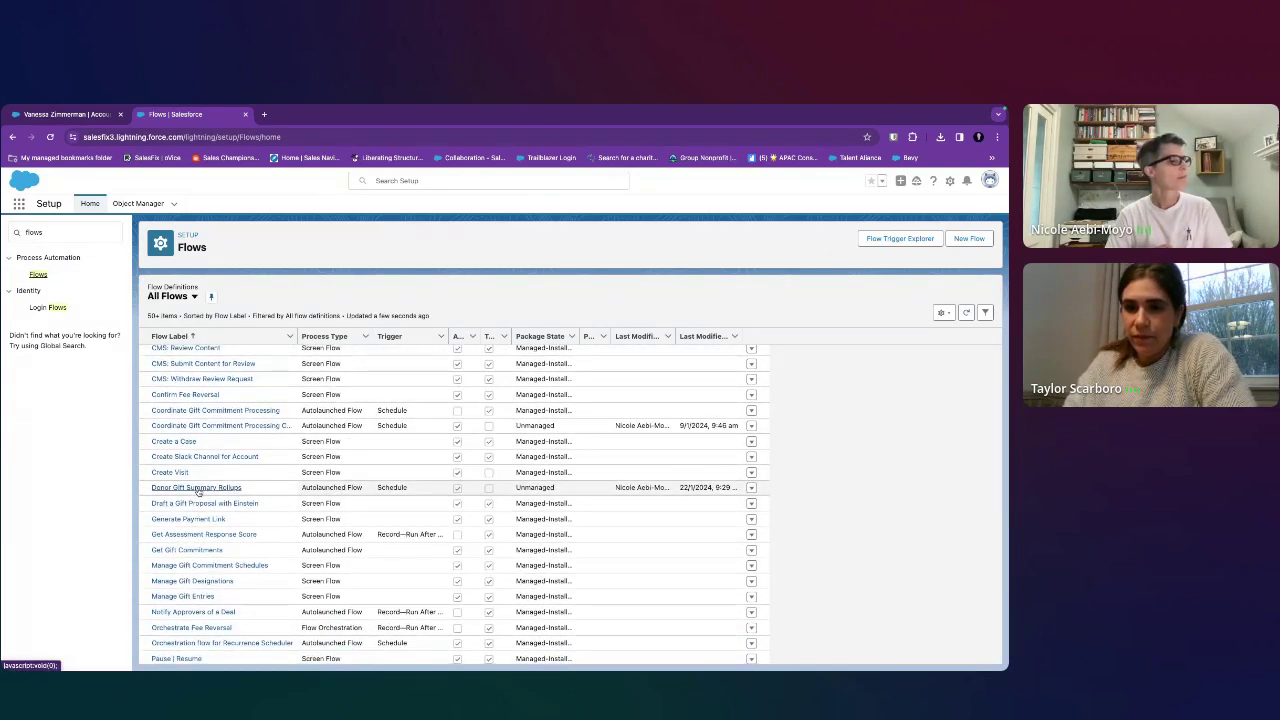
pyautogui.click(197, 490)
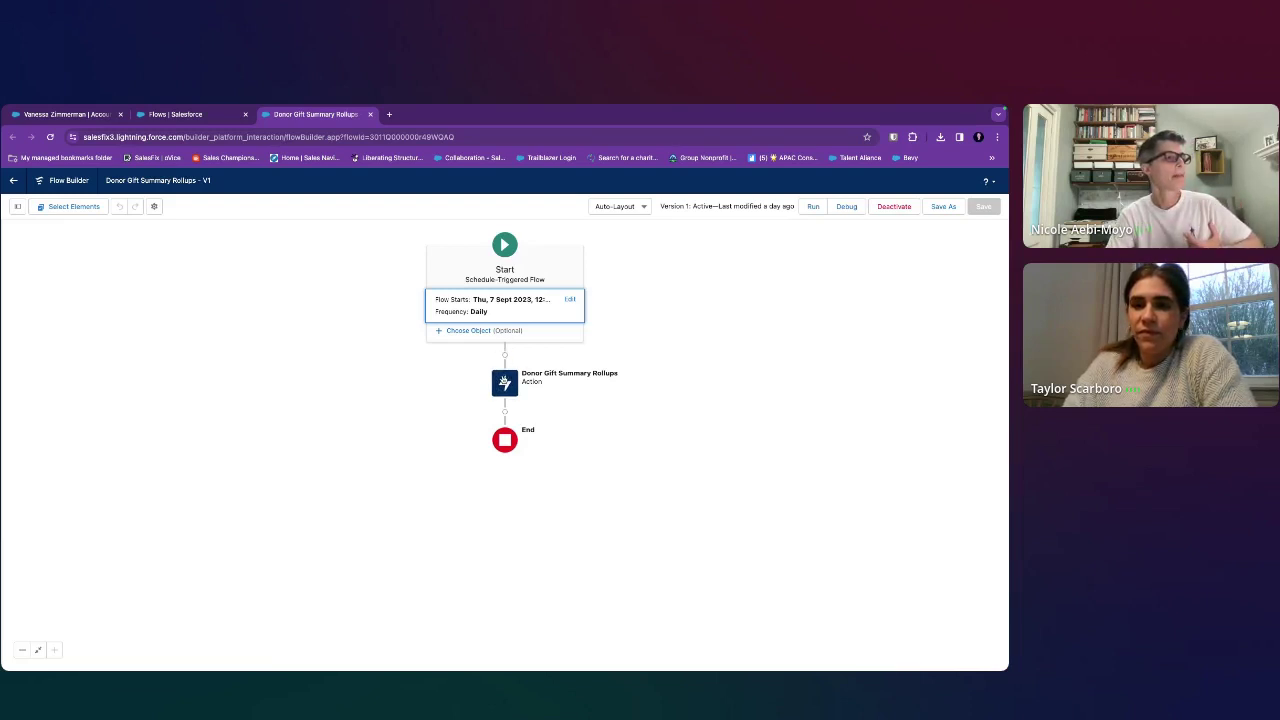
pyautogui.click(505, 382)
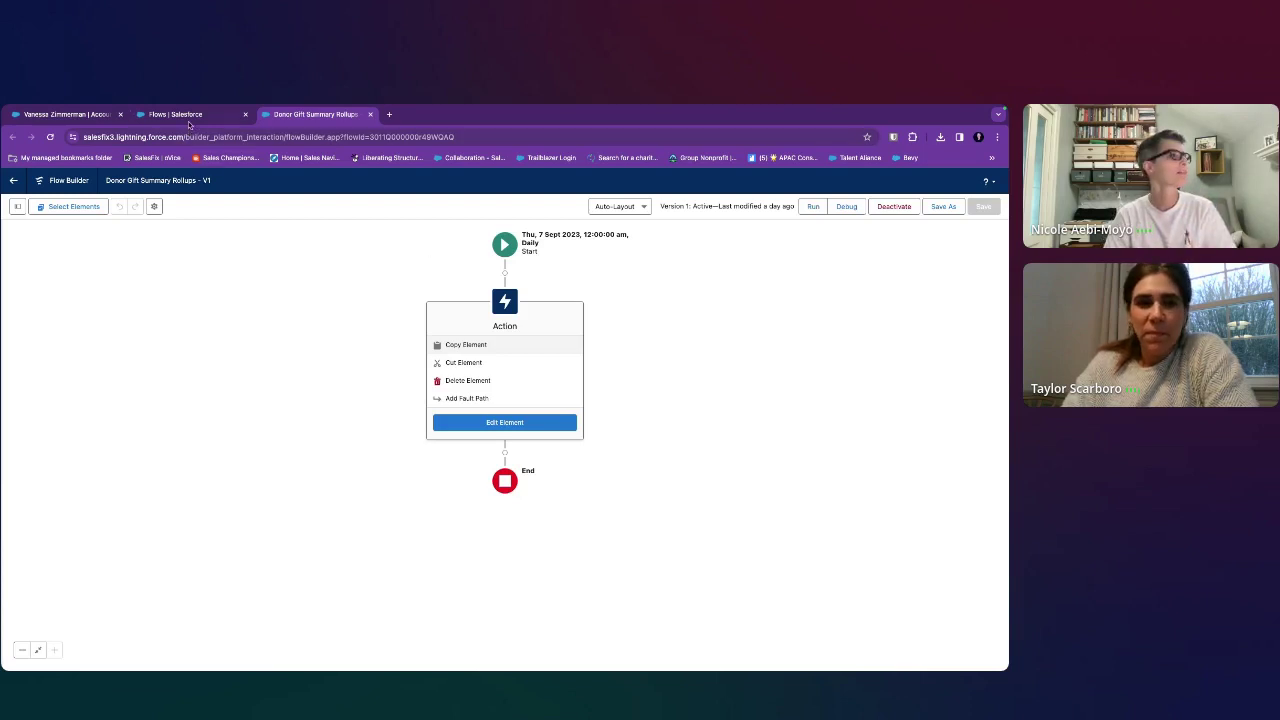
# Return to Setup, search for "data pro" and open the Data Processing Engine page
pyautogui.click(189, 116)
pyautogui.click(65, 232)
pyautogui.write('da')
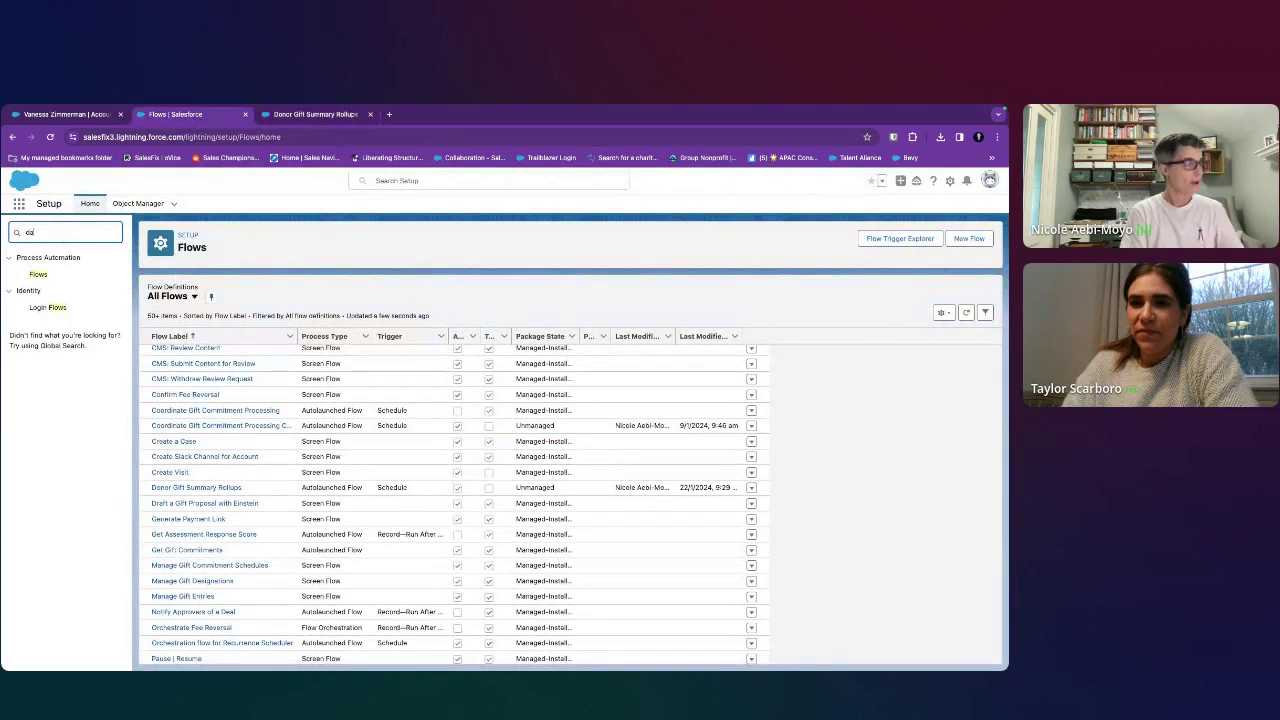
pyautogui.write('ta pro')
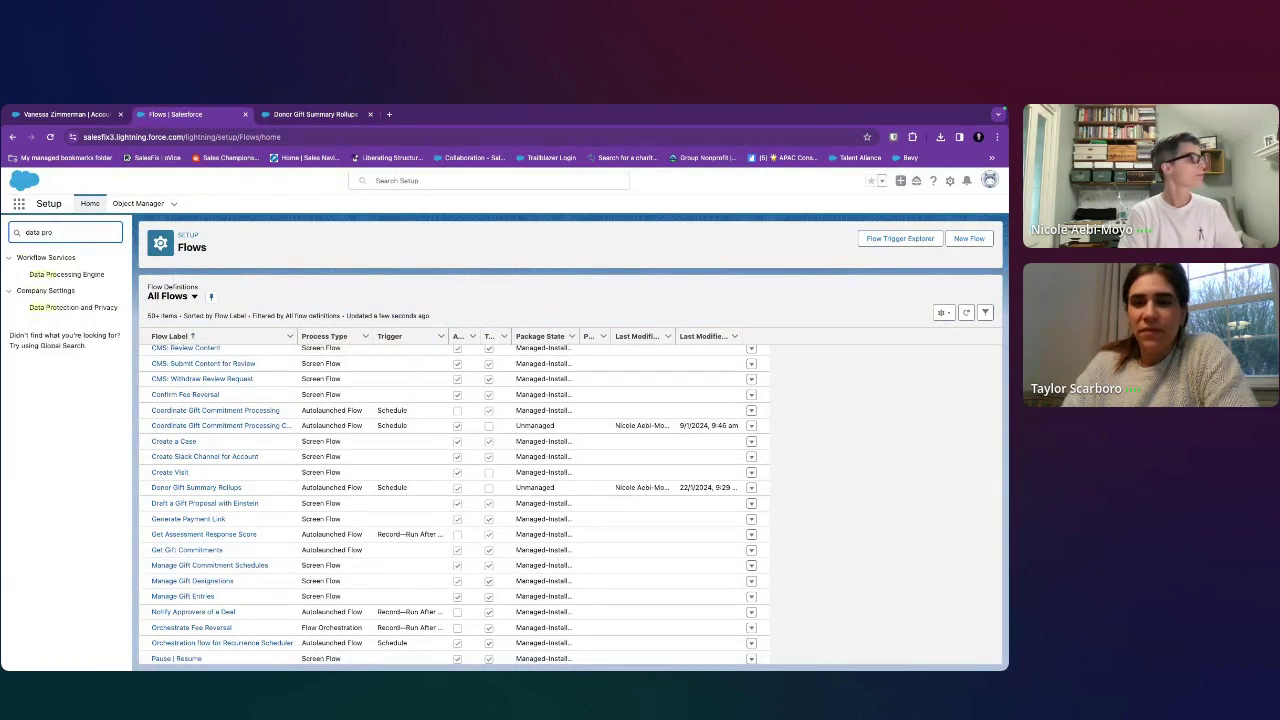
pyautogui.click(68, 274)
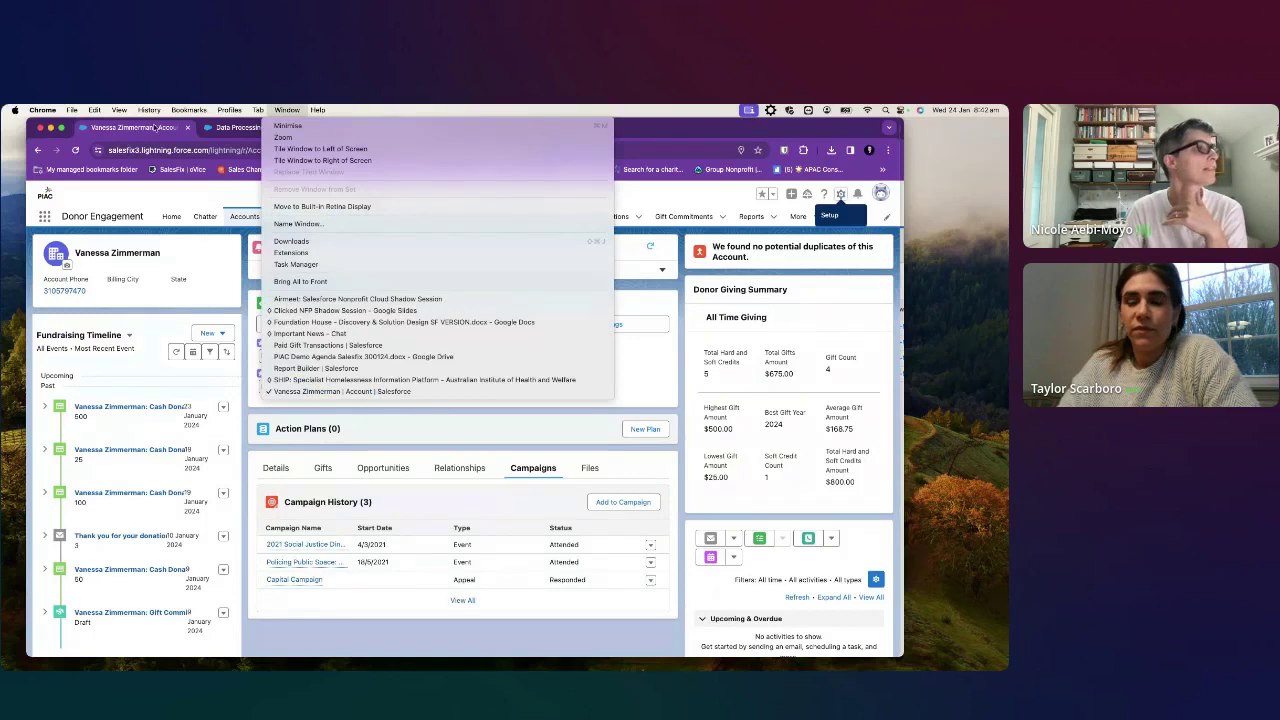
# Return to the donor's account record and start adding an account relationship in the relationship map
pyautogui.click(152, 125)
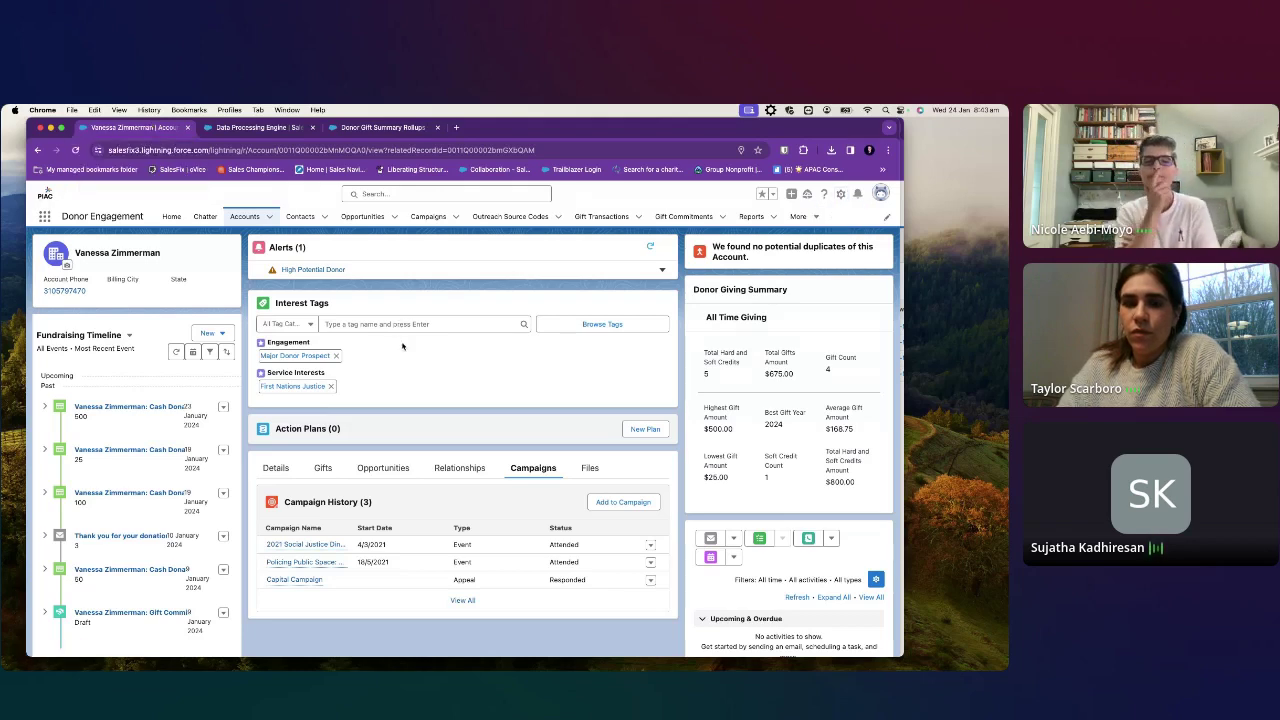
pyautogui.click(462, 468)
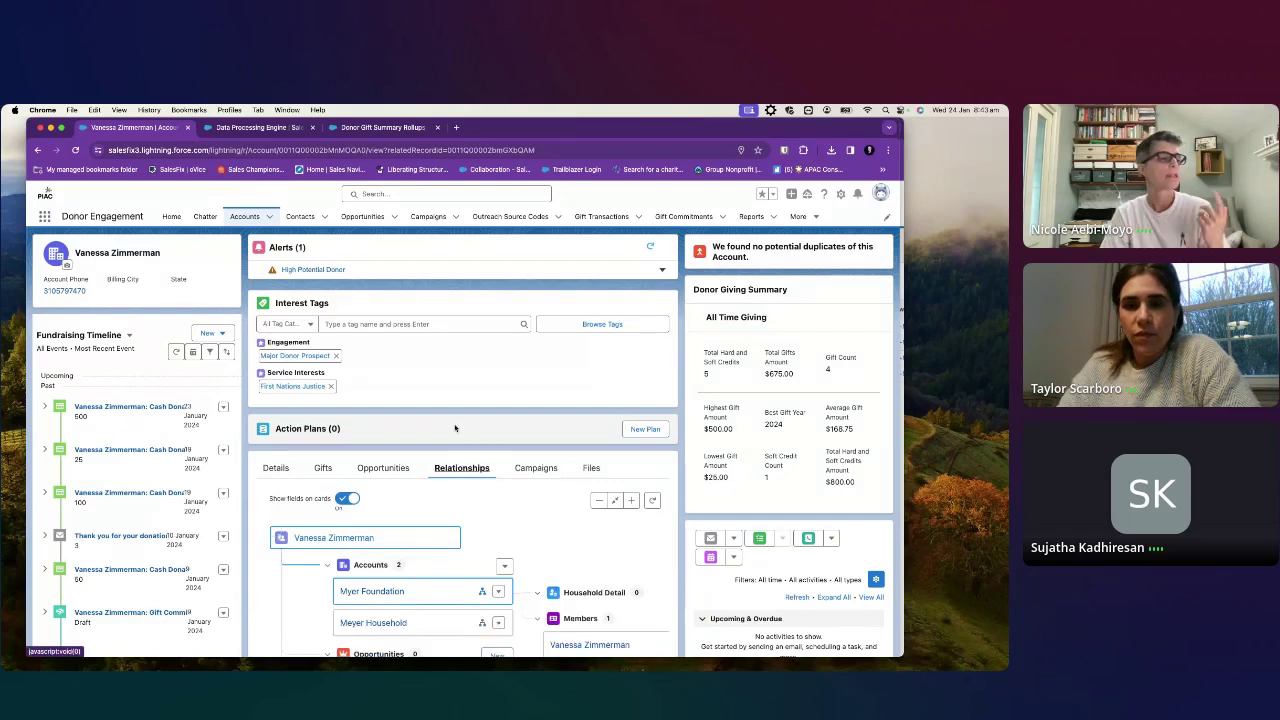
pyautogui.scroll(-3, 456, 440)
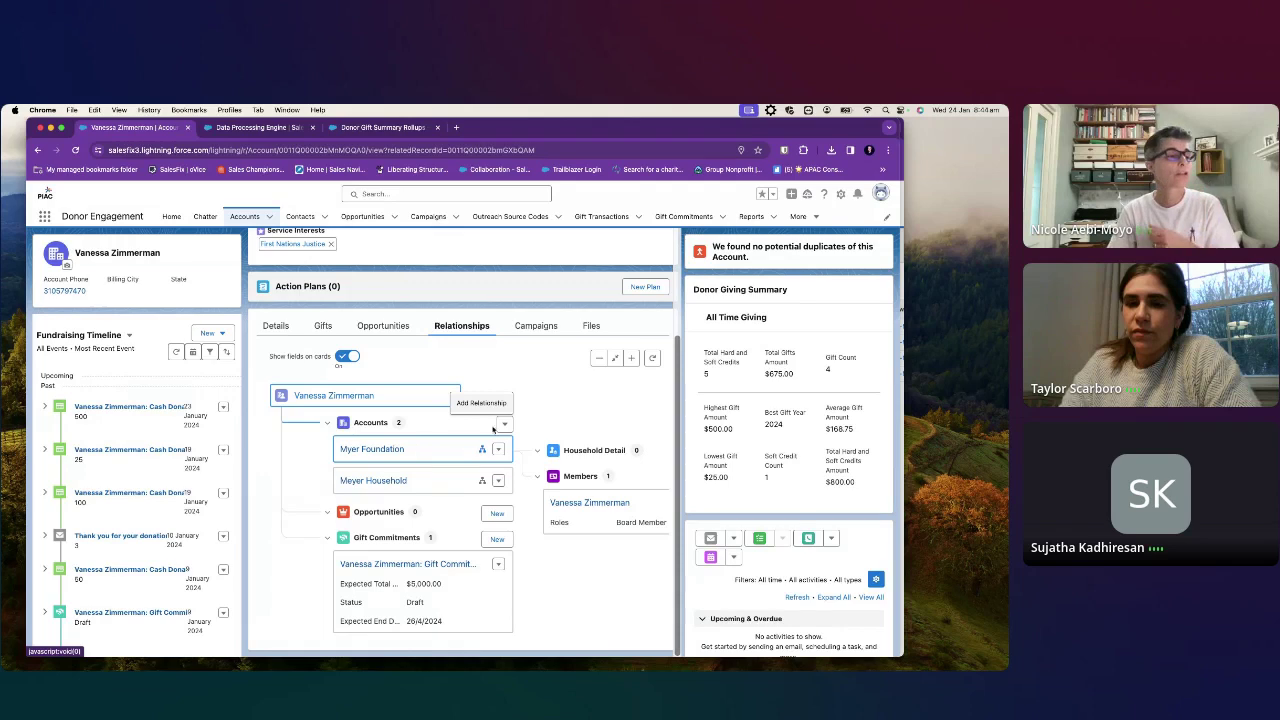
pyautogui.click(480, 404)
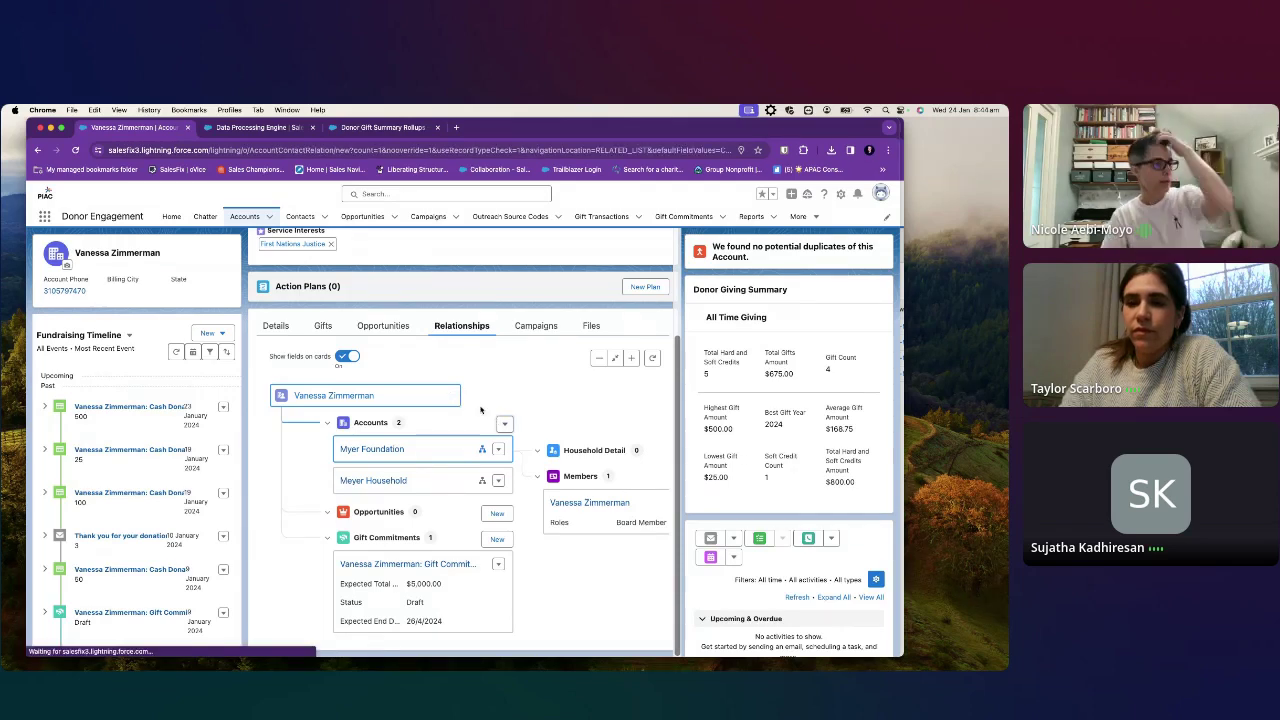